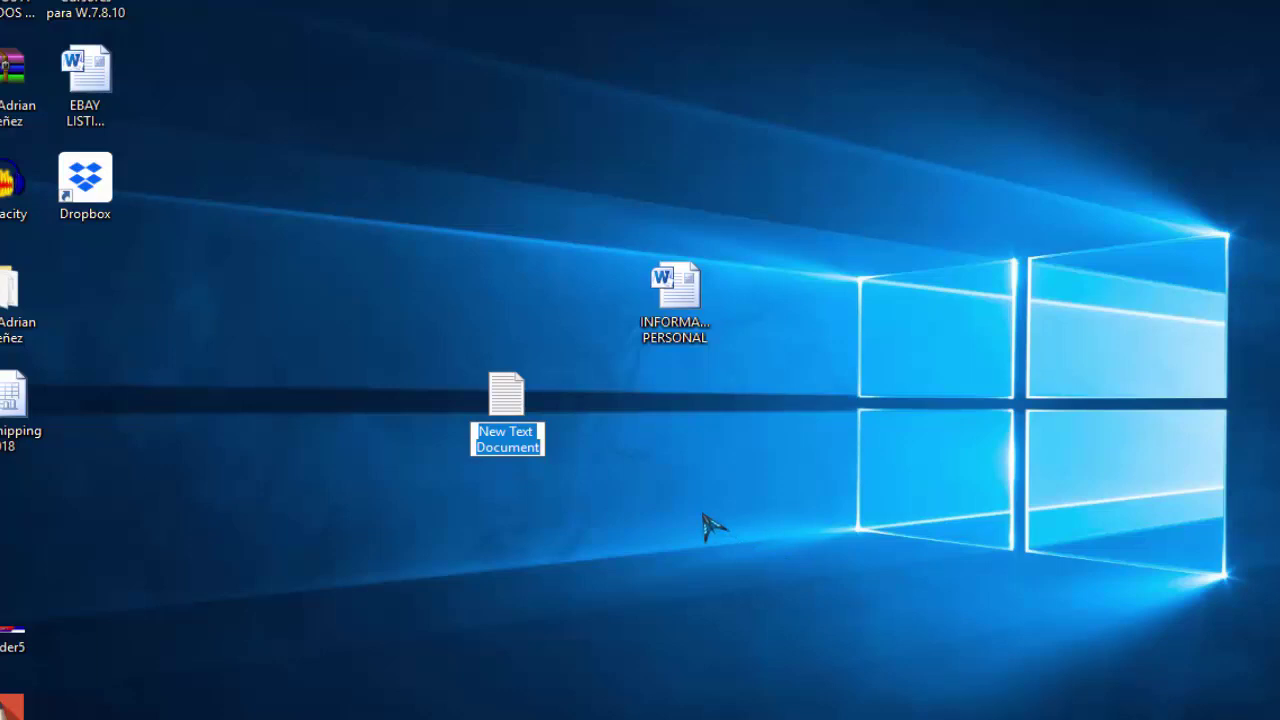
Open the new blank text document on the desktop and close it again.
click(705, 525)
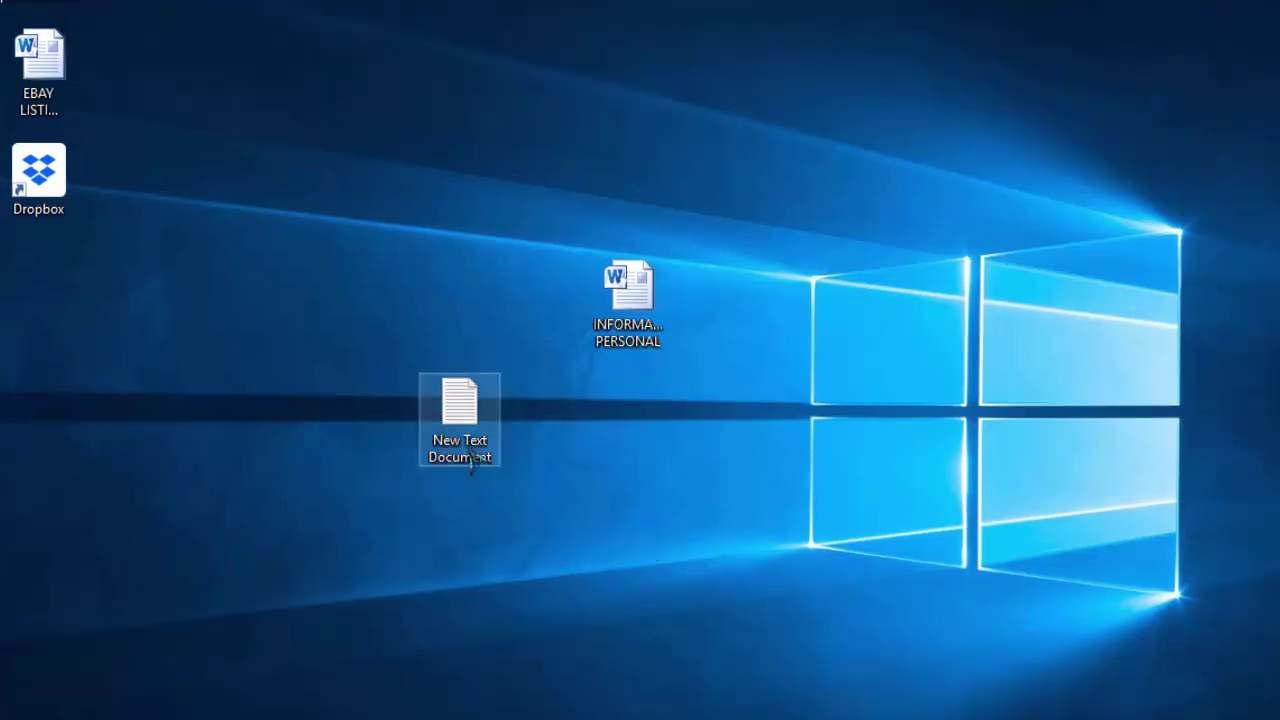
double_click(470, 456)
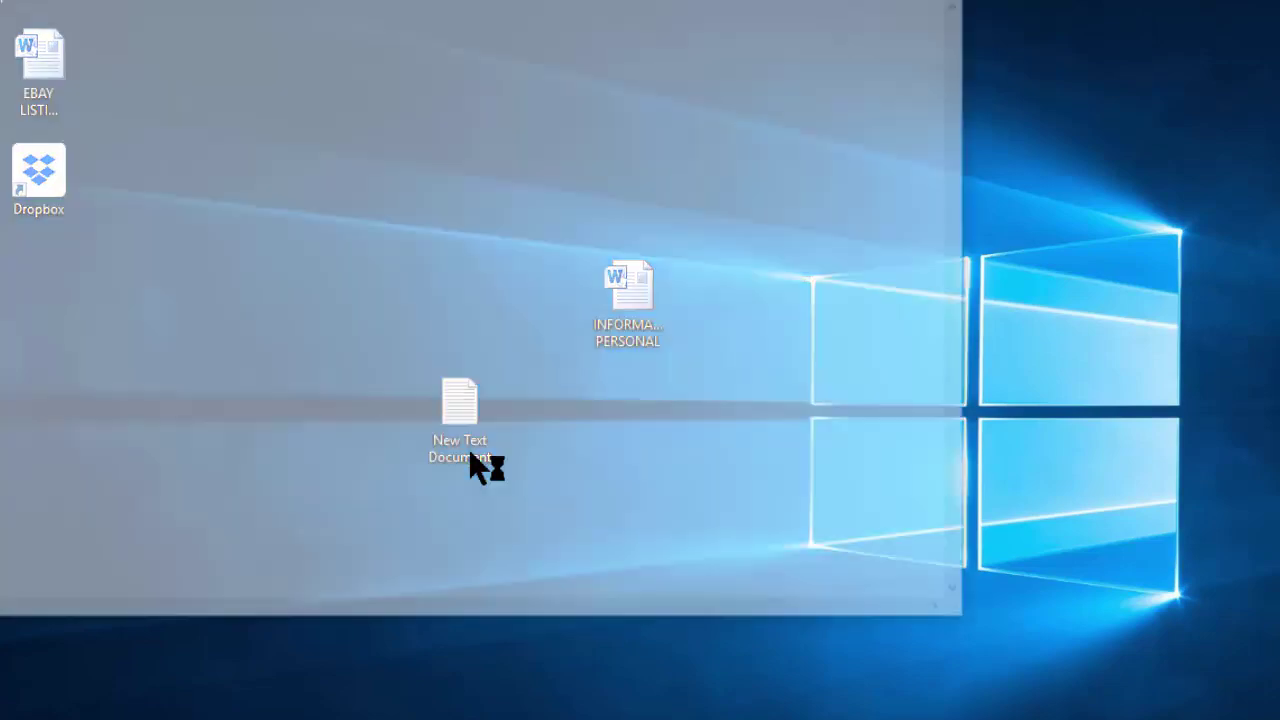
key(alt+F4)
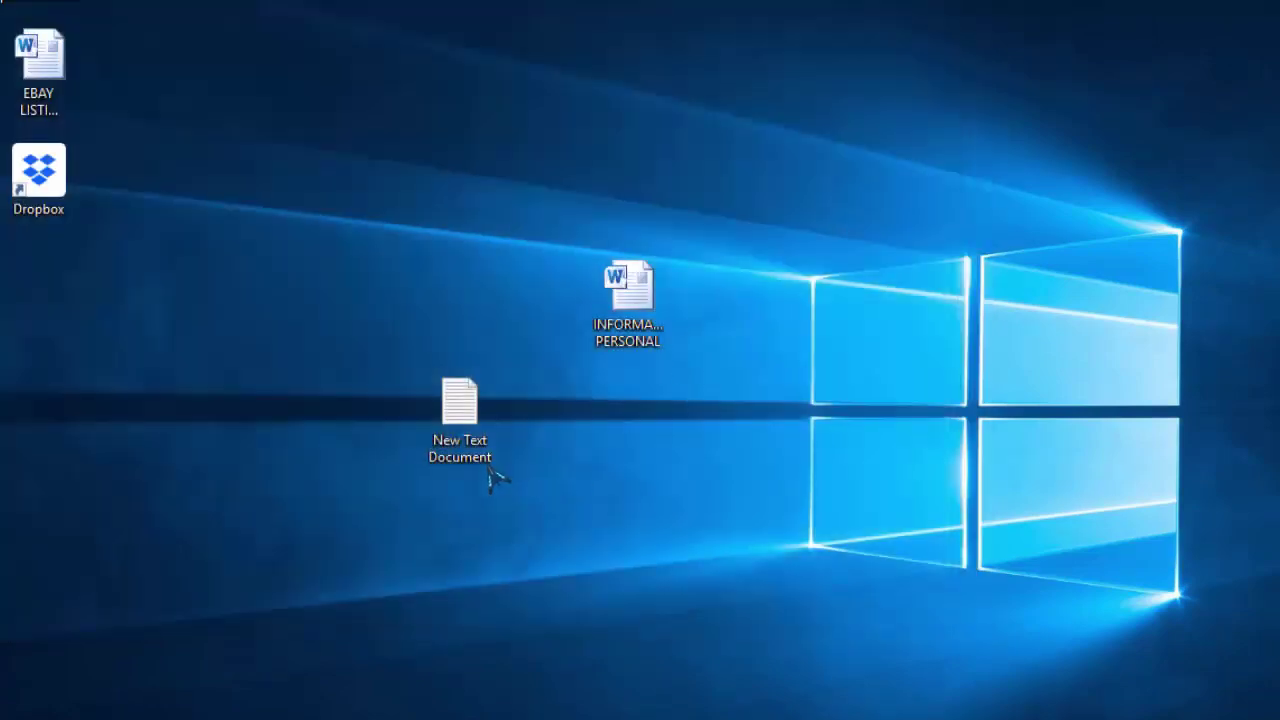
Rename the new text document to 'OCULTADOR CARPETA'.
right_click(487, 464)
click(572, 413)
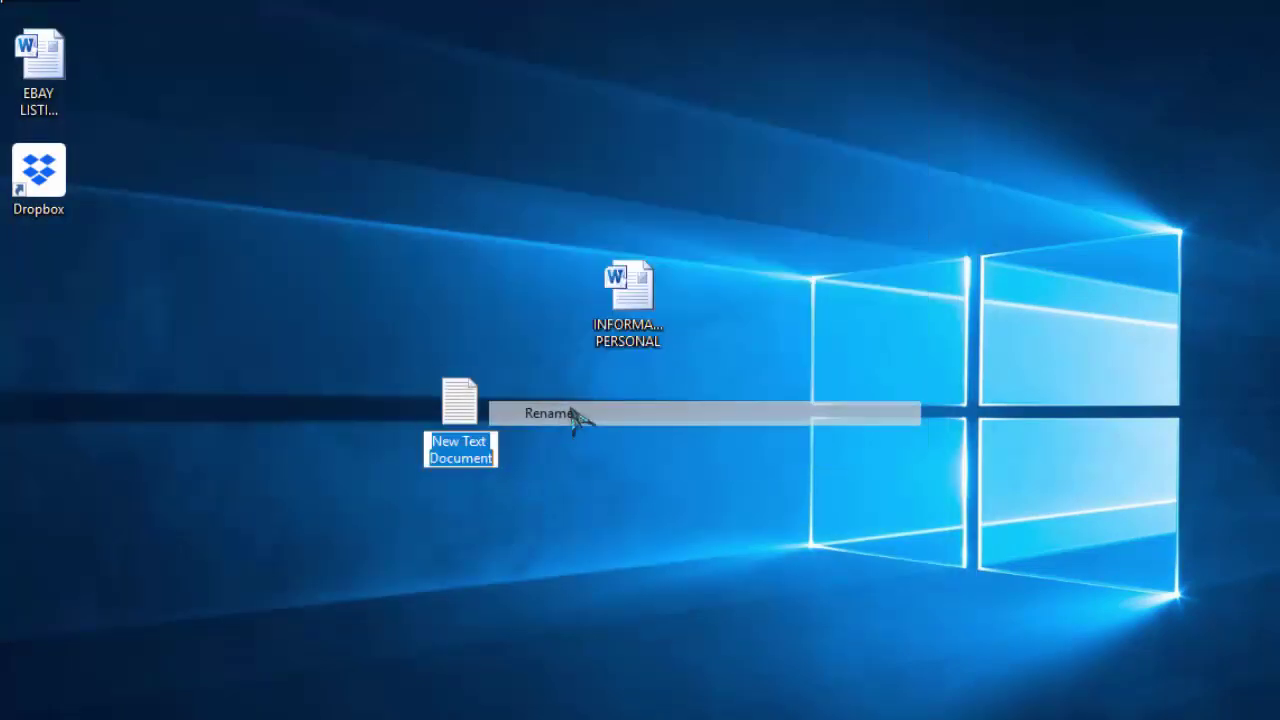
key(BackSpace)
text(O)
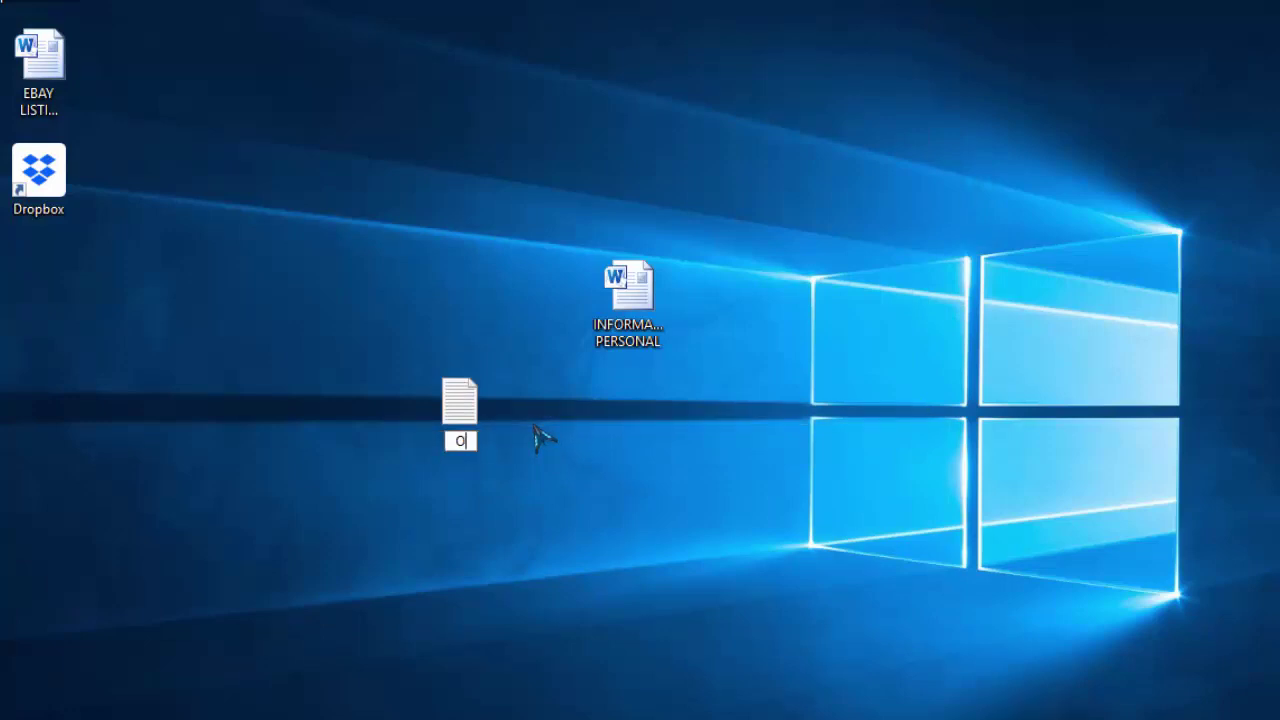
text(CULTADOR CARPETA)
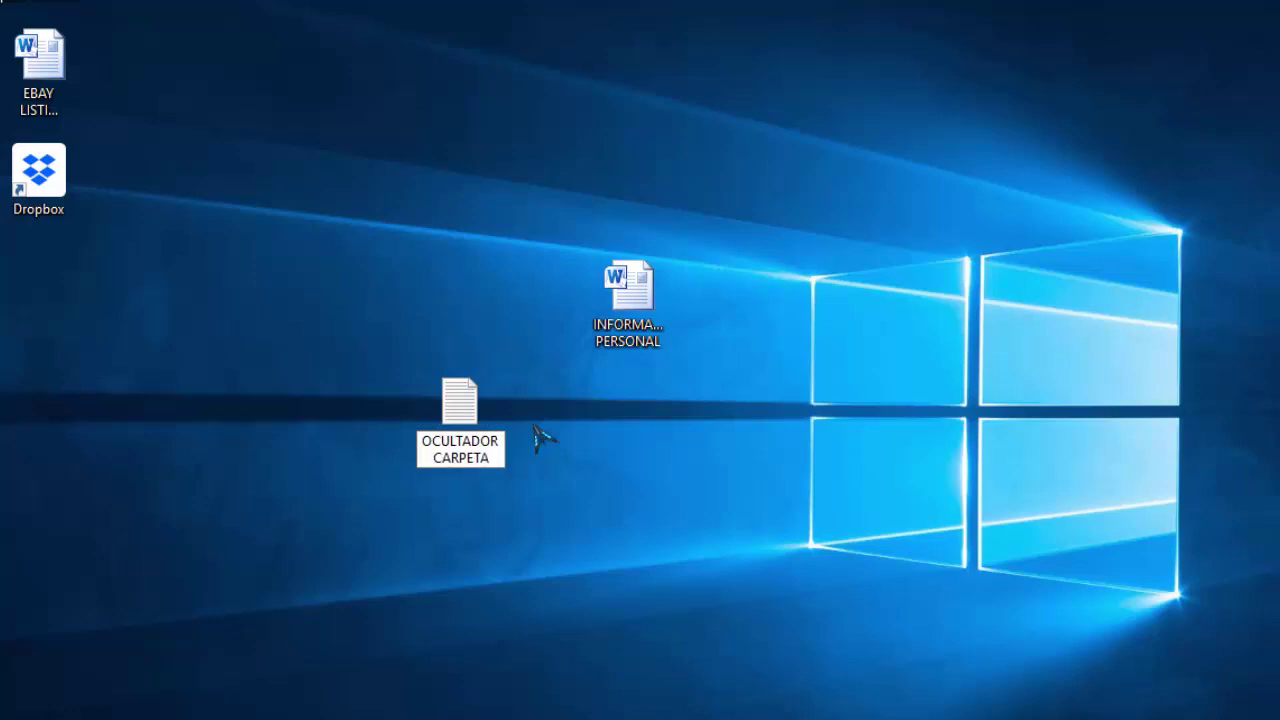
key(Return)
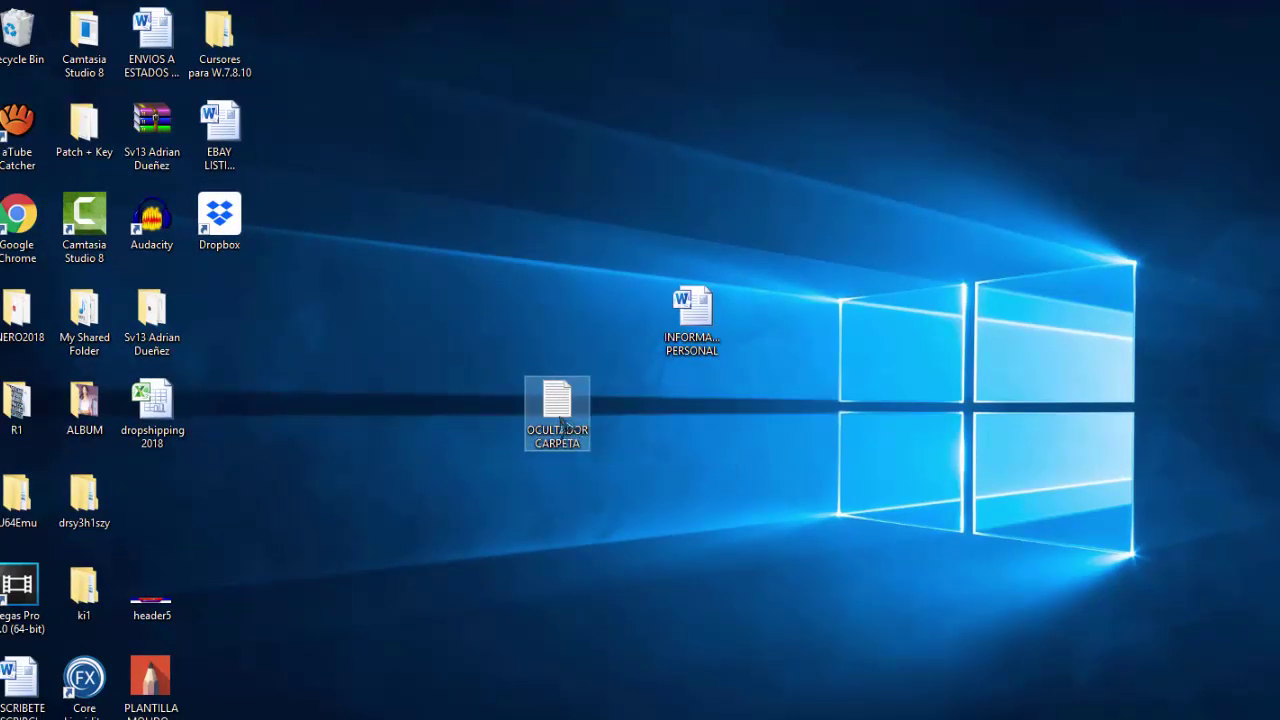
Open OCULTADOR CARPETA in Notepad and paste in the folder-locking batch script.
double_click(558, 410)
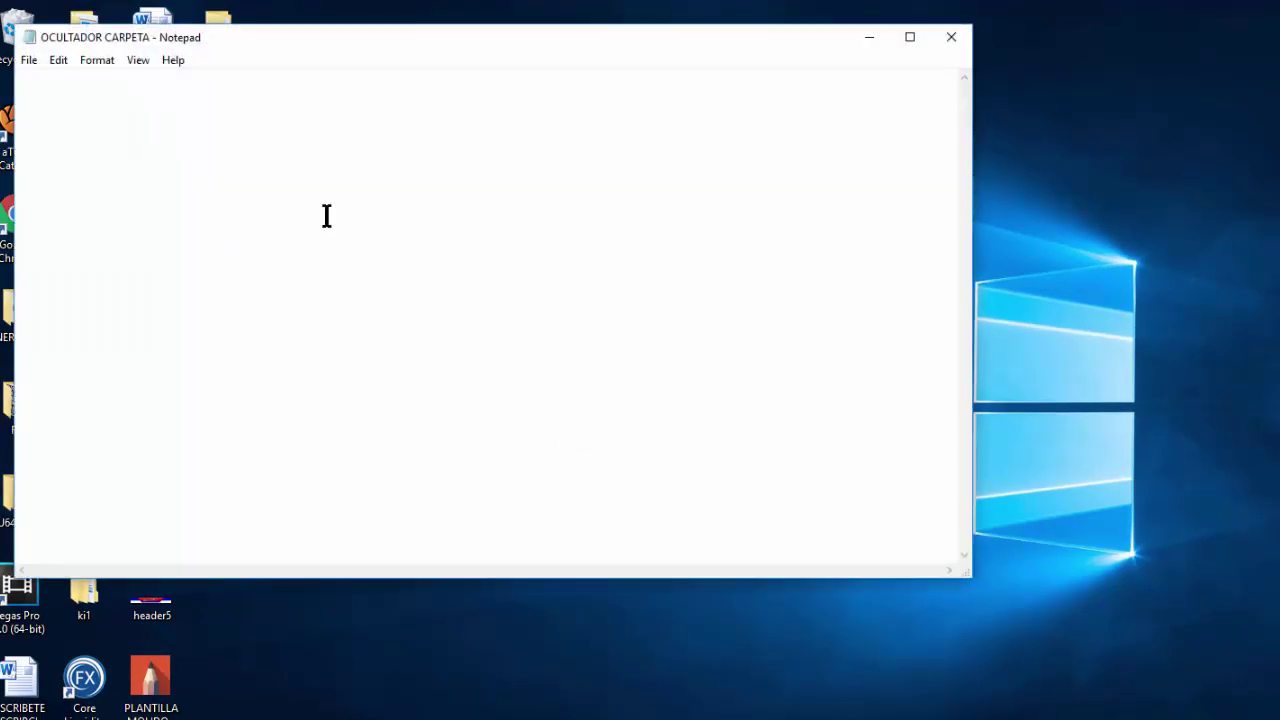
right_click(190, 95)
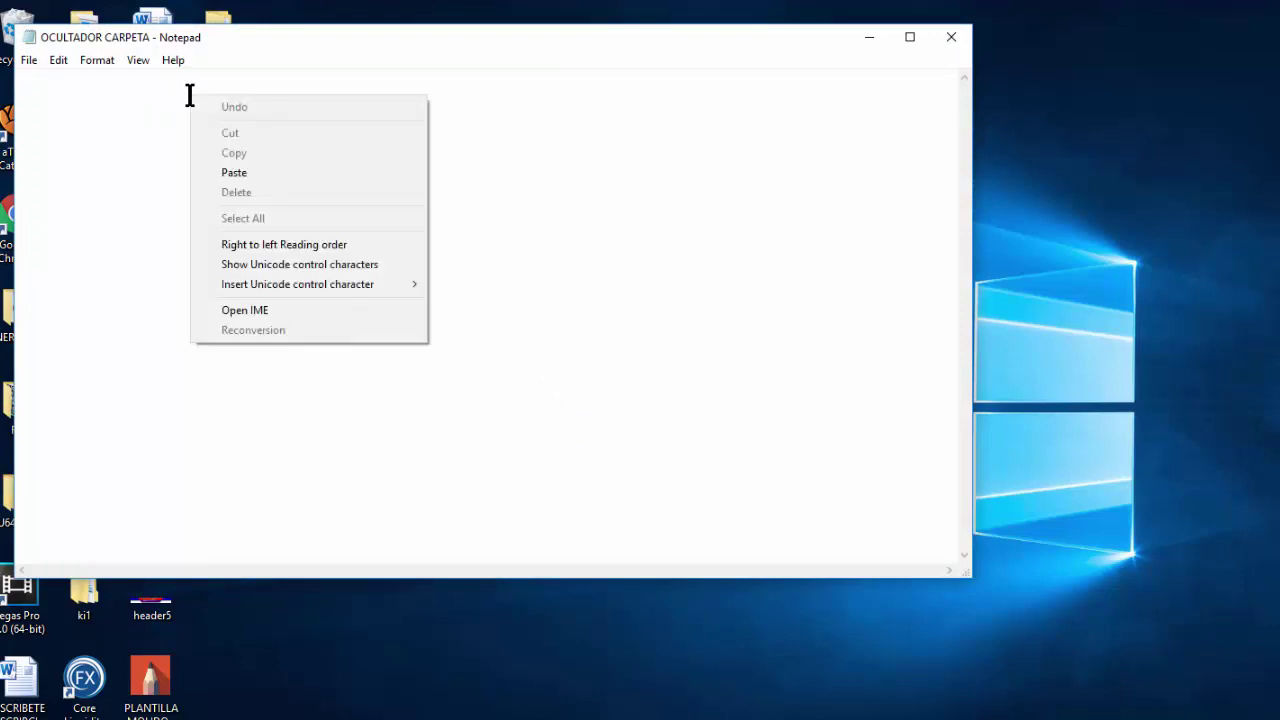
click(234, 173)
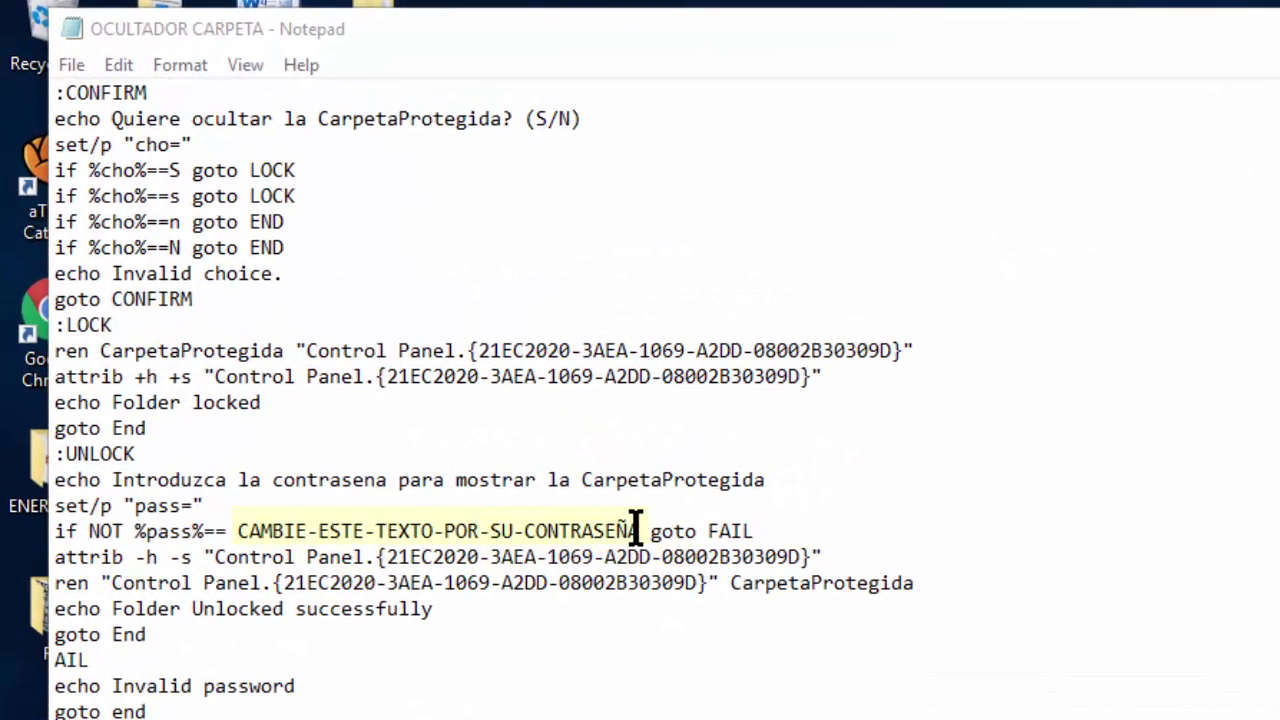
Replace the CAMBIE-ESTE-TEXTO-POR-SU-CONTRASEÑA placeholder with your chosen password.
drag(395, 350, 230, 356)
drag(370, 545, 237, 530)
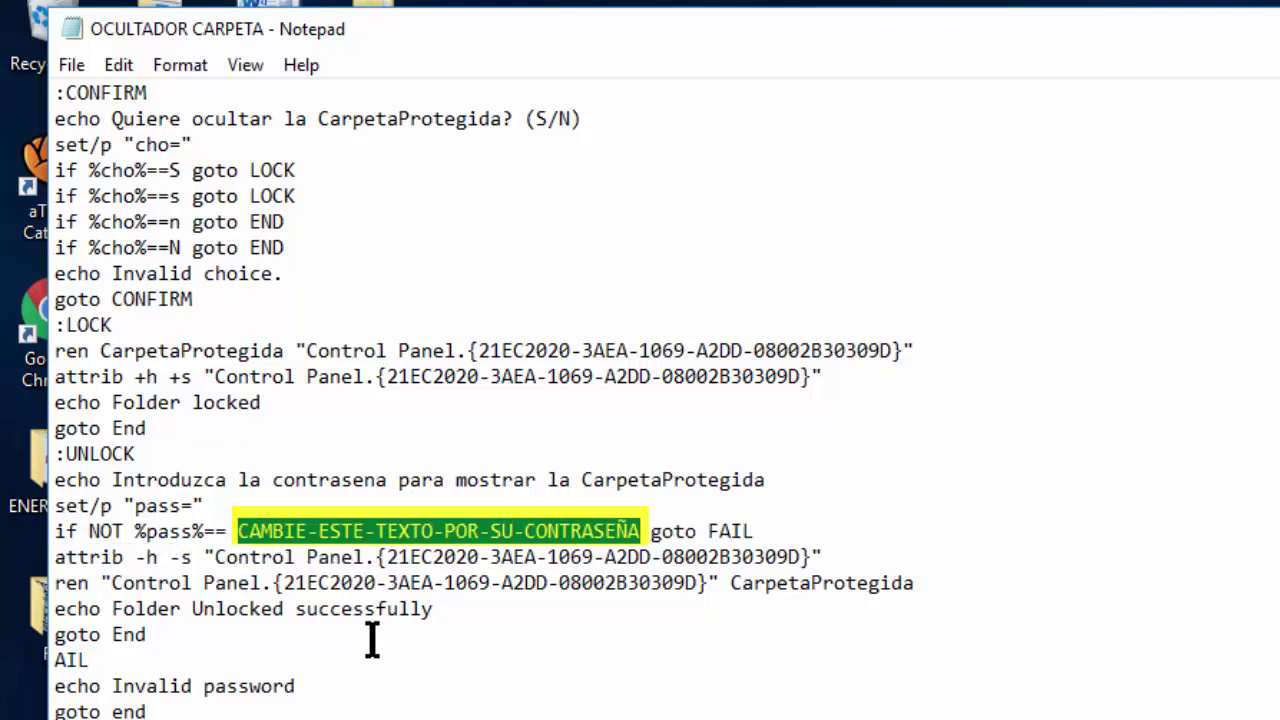
key(Delete)
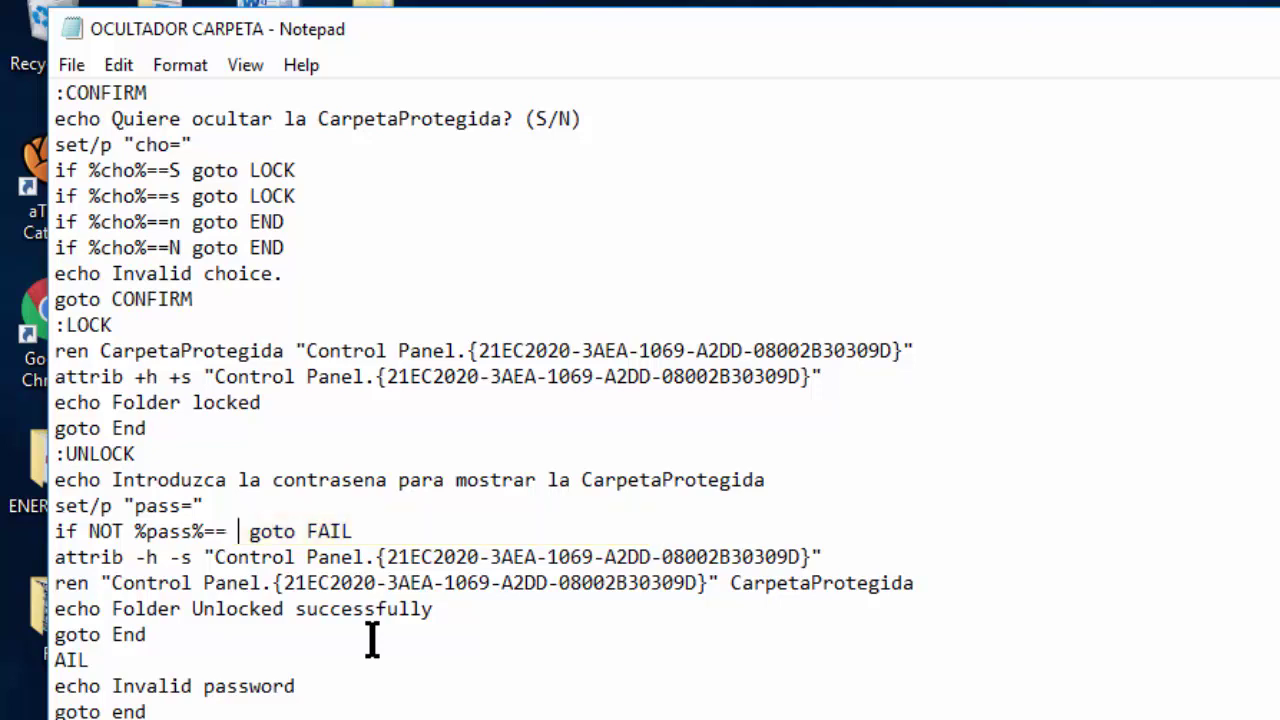
text(ABC)
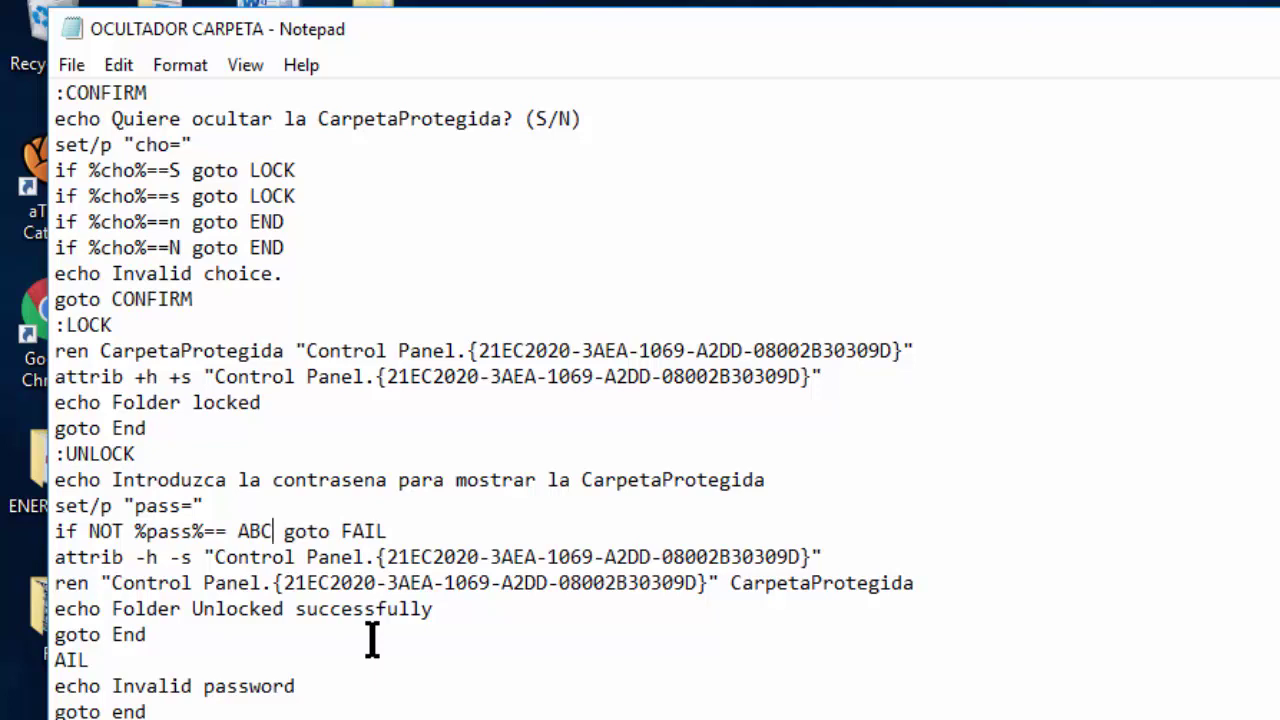
Save the script to the desktop as OCULTADOR CARPETA.bat and close Notepad.
click(72, 66)
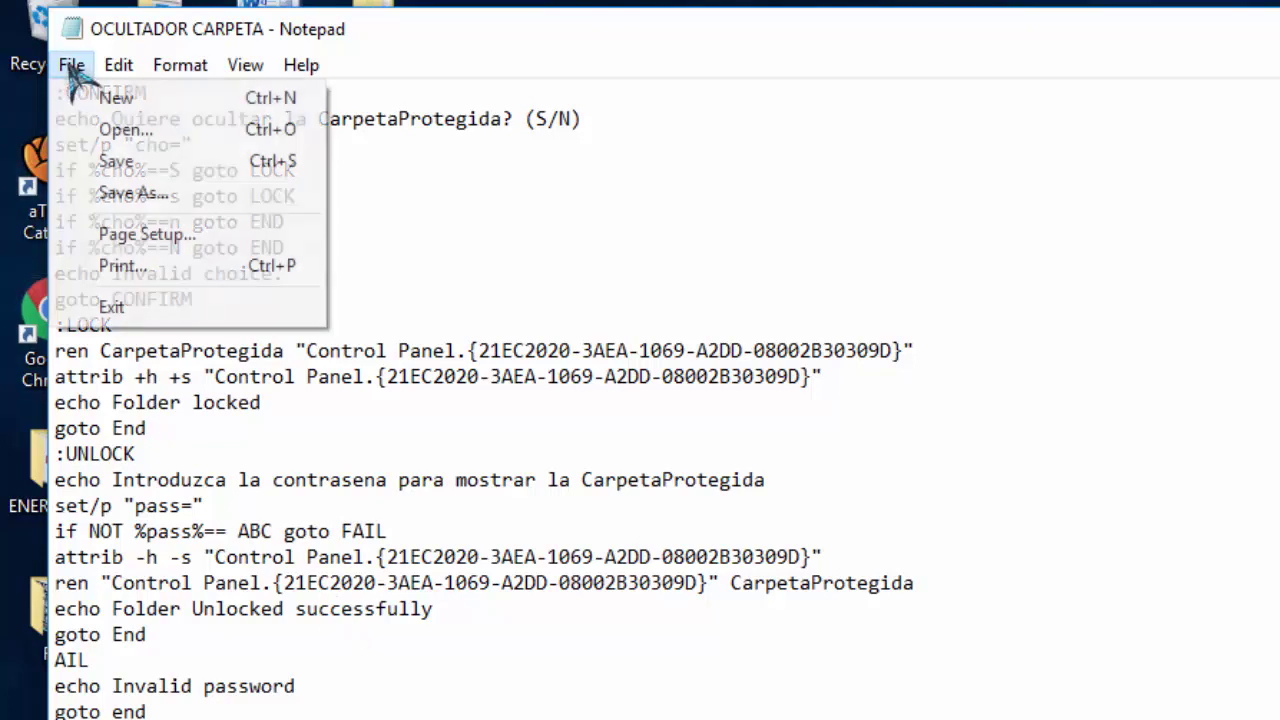
click(126, 195)
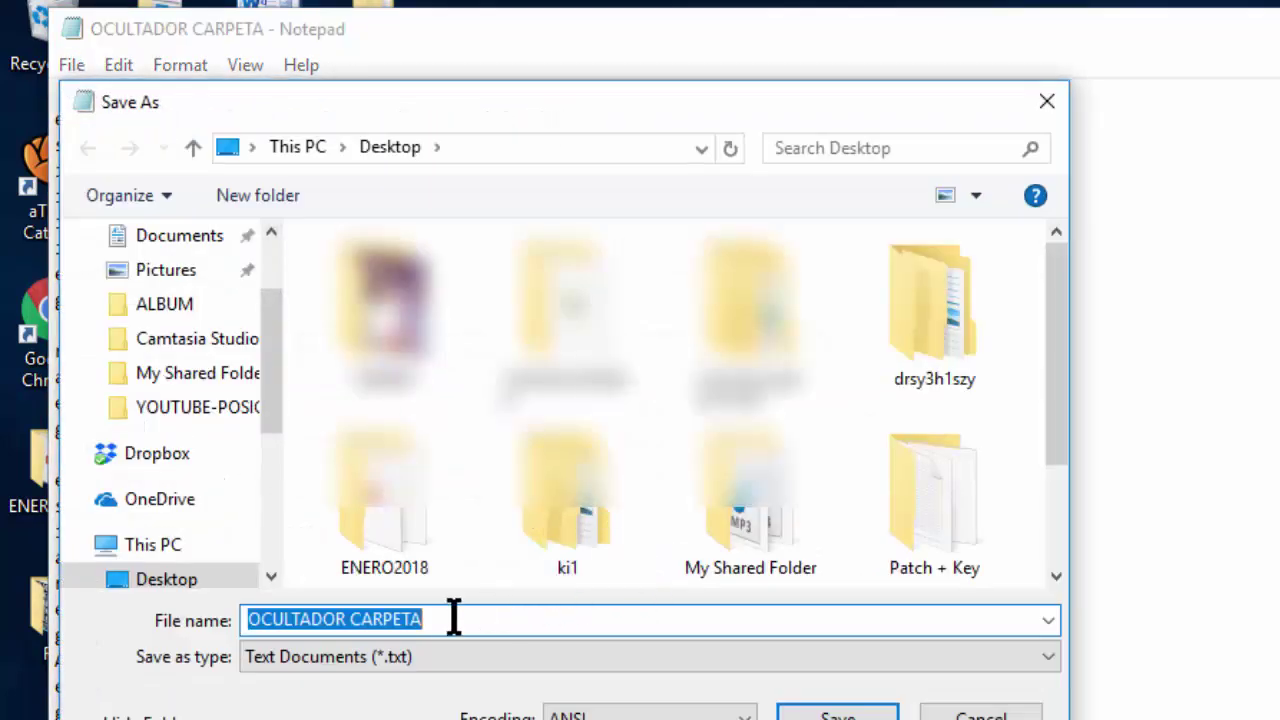
click(454, 617)
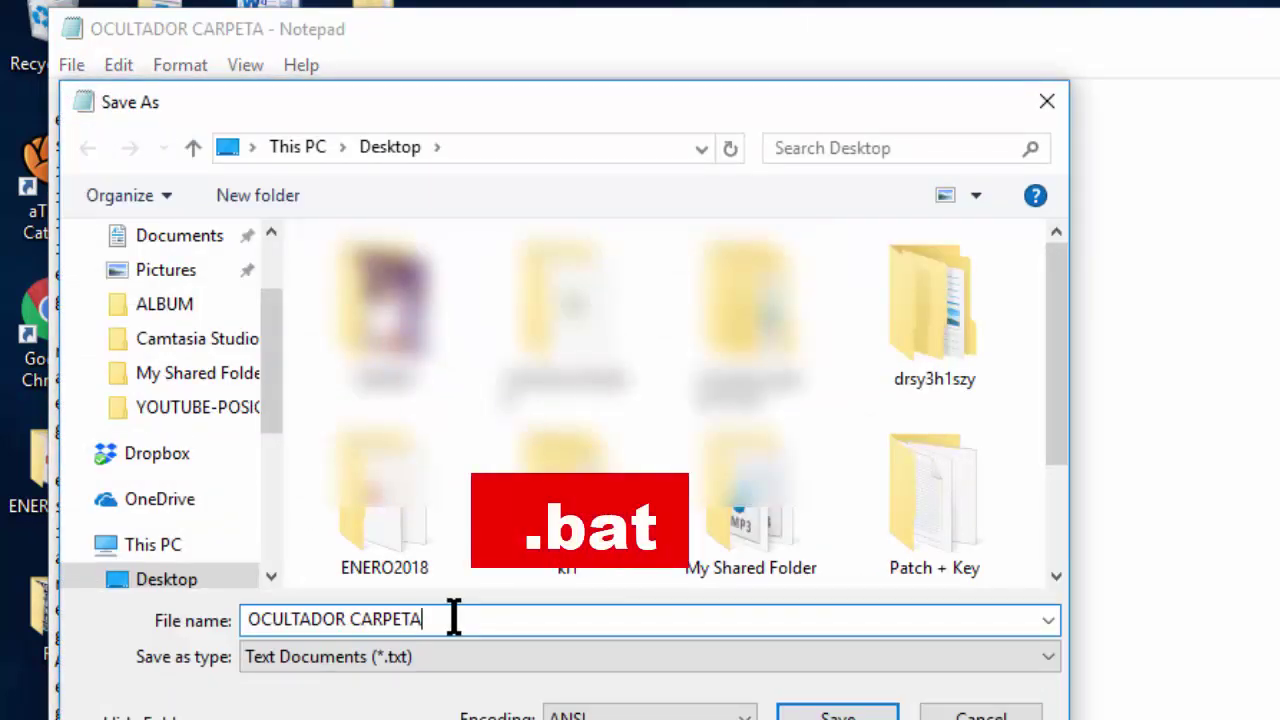
text(.bat)
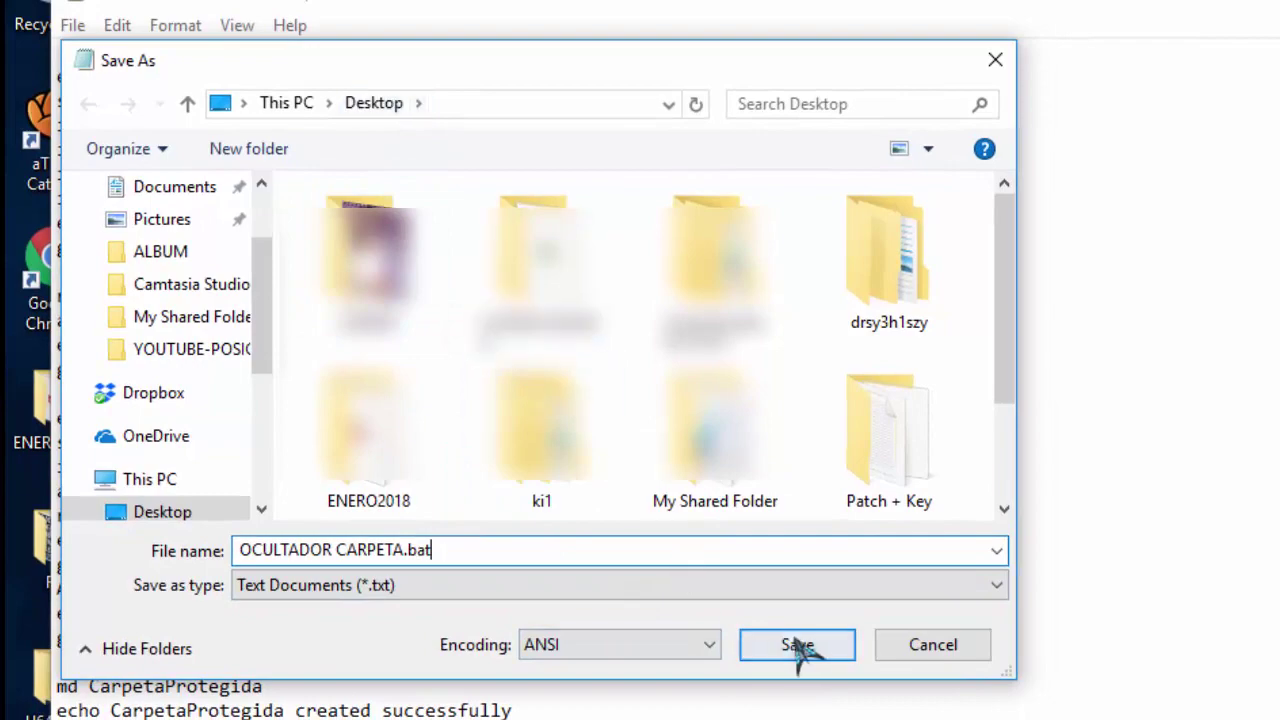
click(795, 648)
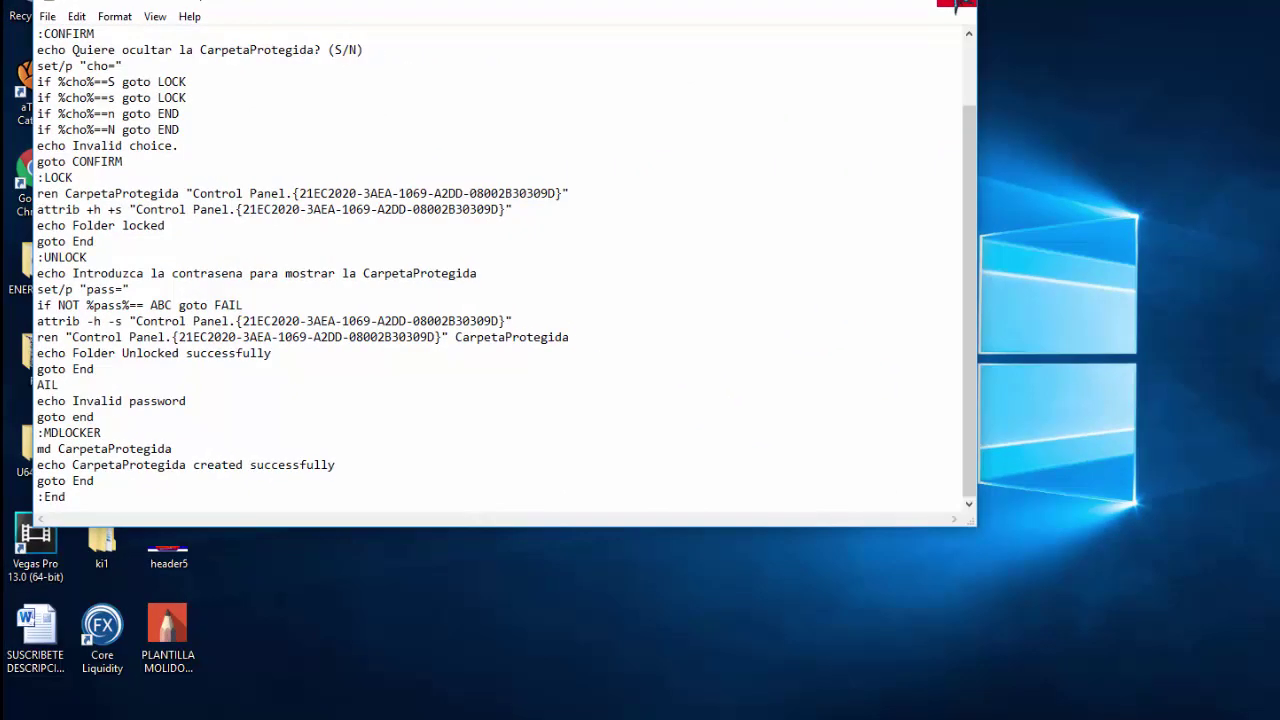
click(960, 8)
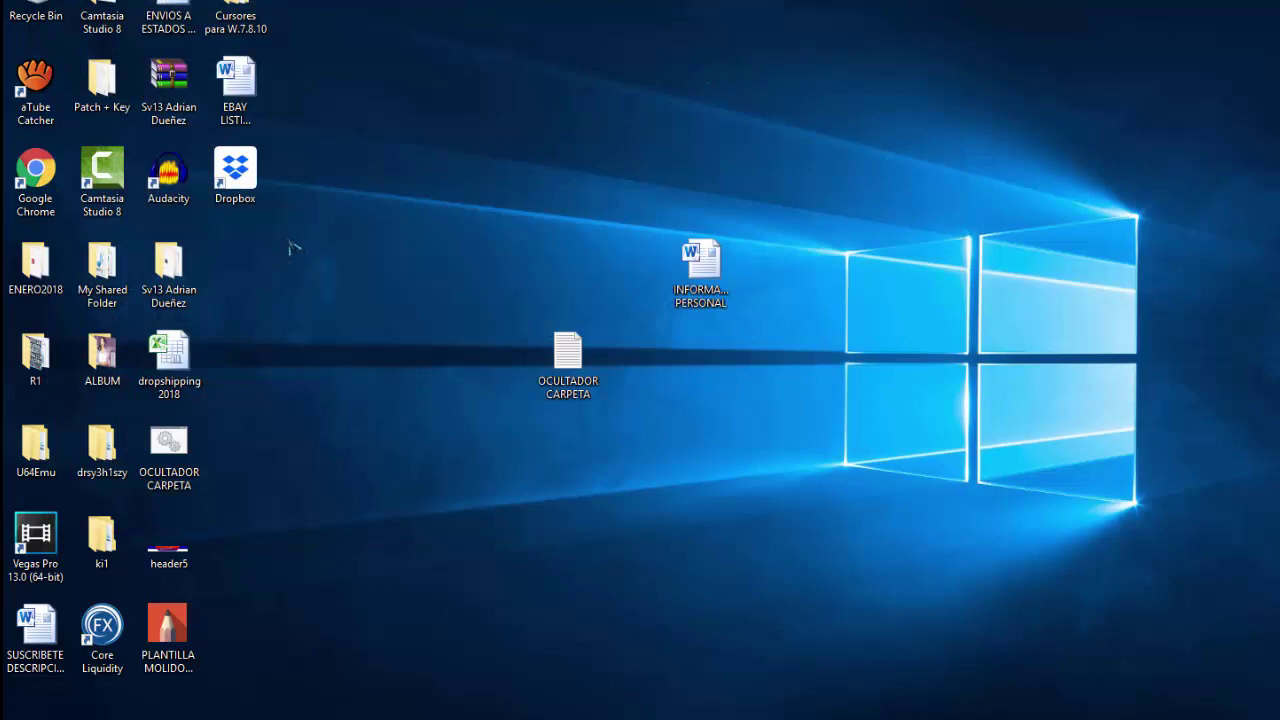
Move the batch file to the desktop centre and delete the plain-text OCULTADOR CARPETA file.
drag(180, 442, 566, 448)
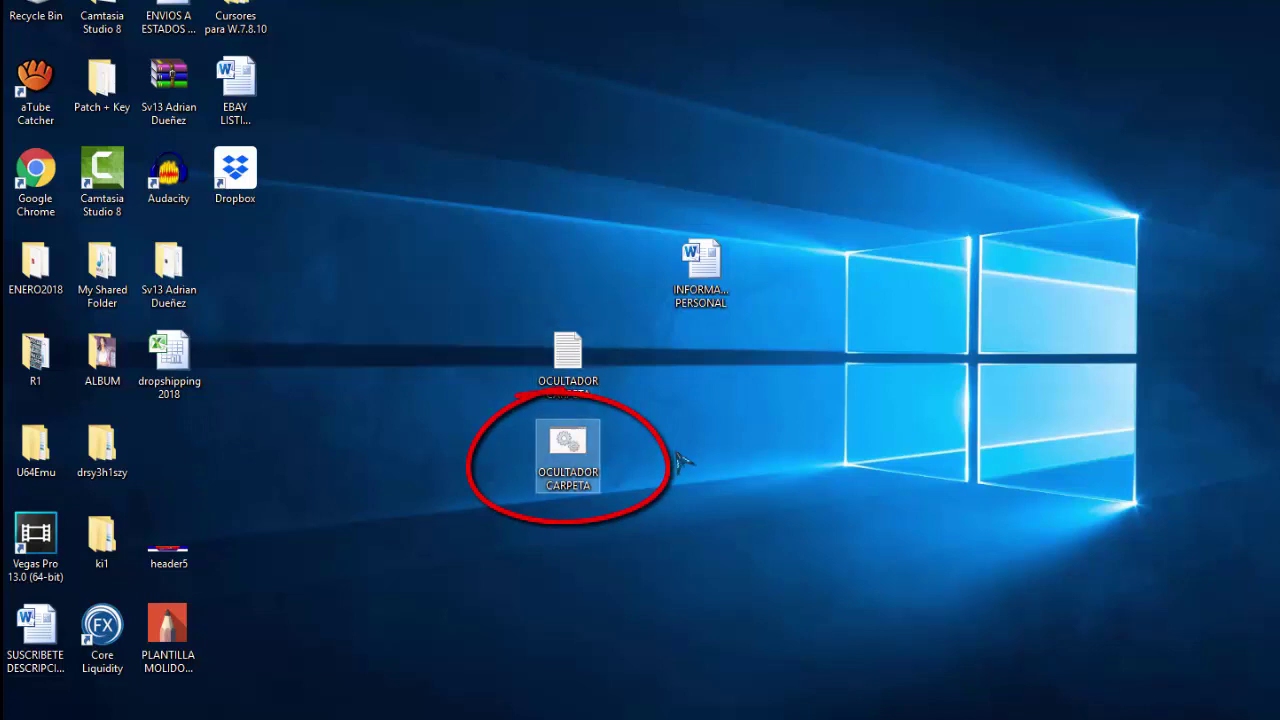
click(576, 369)
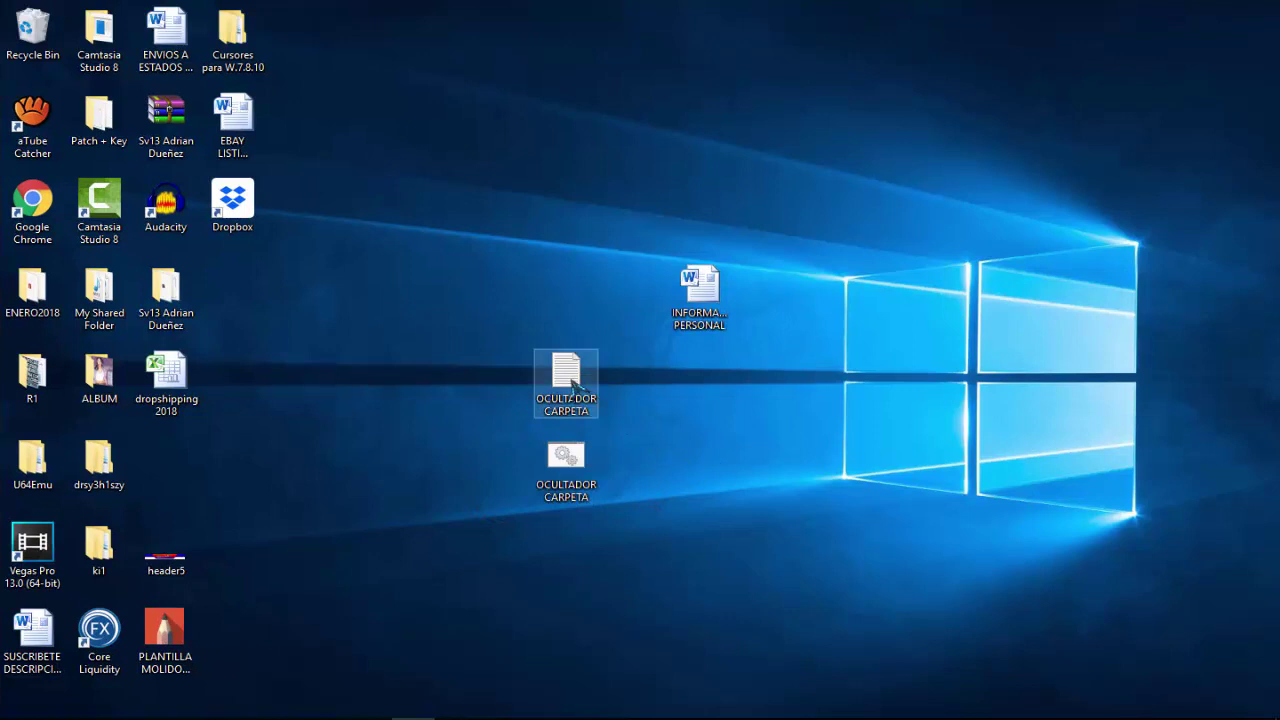
drag(575, 384, 30, 40)
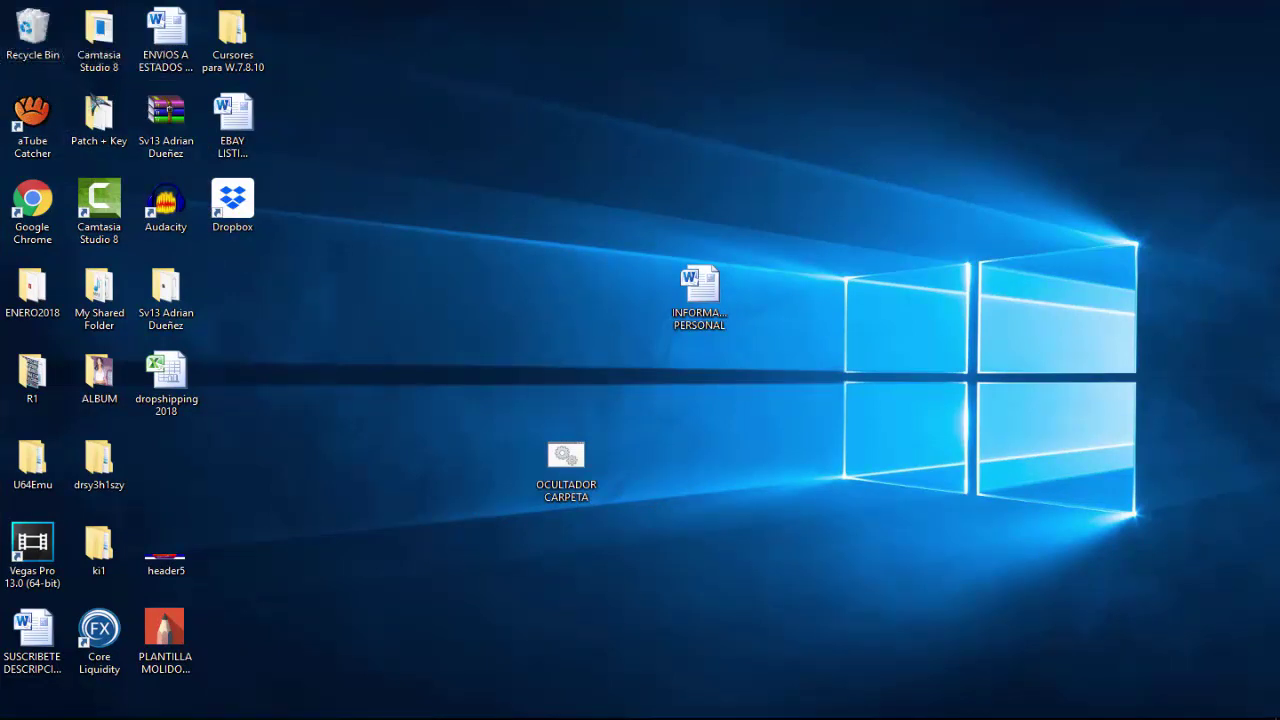
Arrange the batch file and CarpetaProtegida, then move the INFORMA PERSONAL document into CarpetaProtegida.
drag(566, 456, 712, 388)
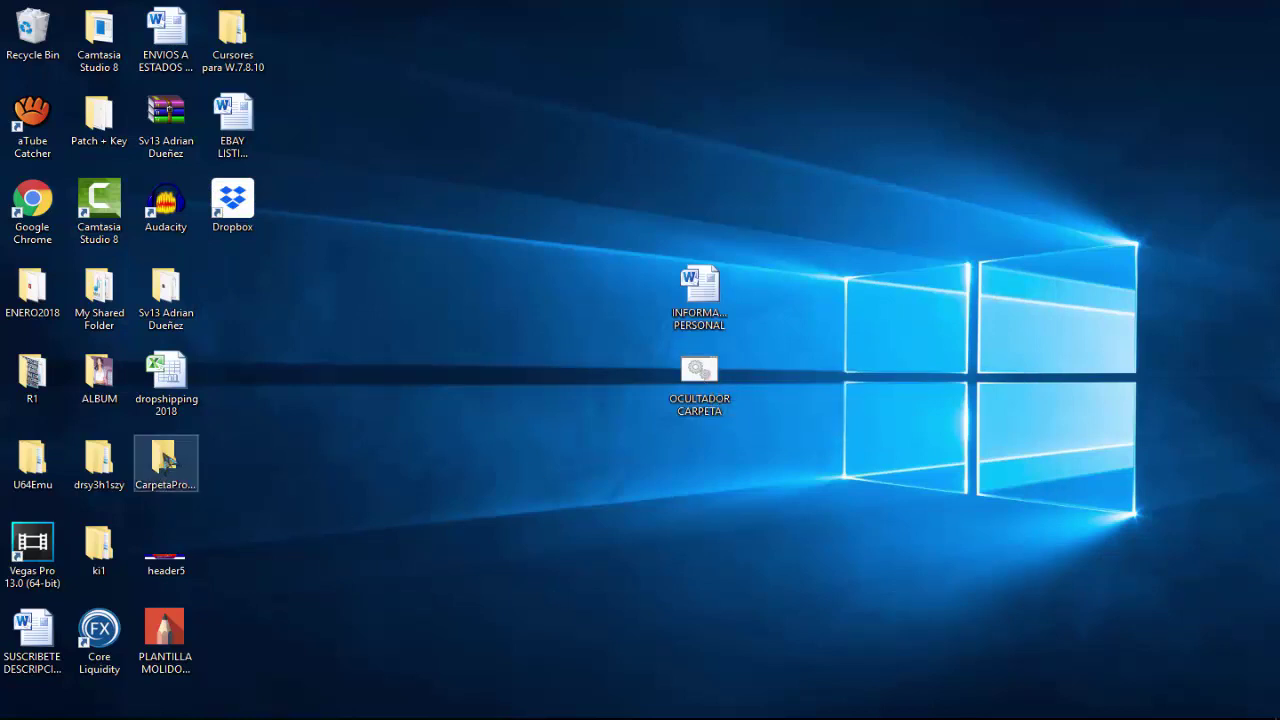
mouse_move(166, 462)
mouse_down()
mouse_move(555, 512)
mouse_move(738, 465)
mouse_up()
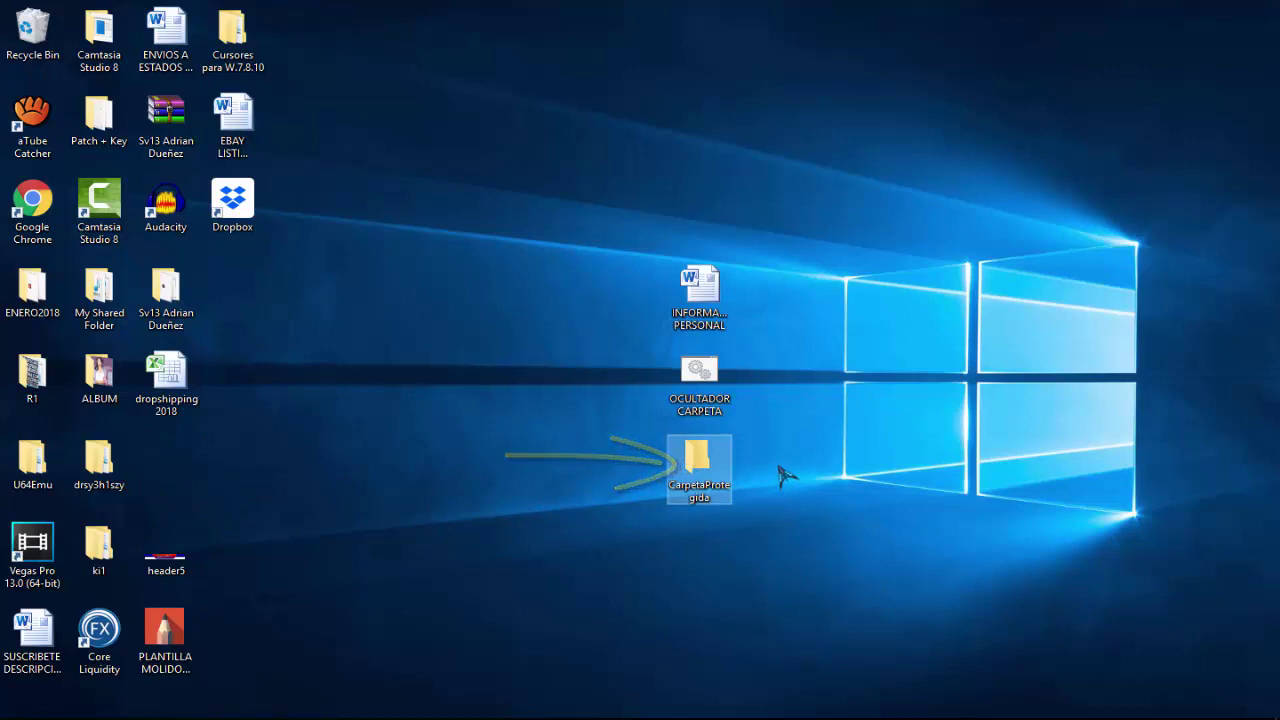
click(664, 497)
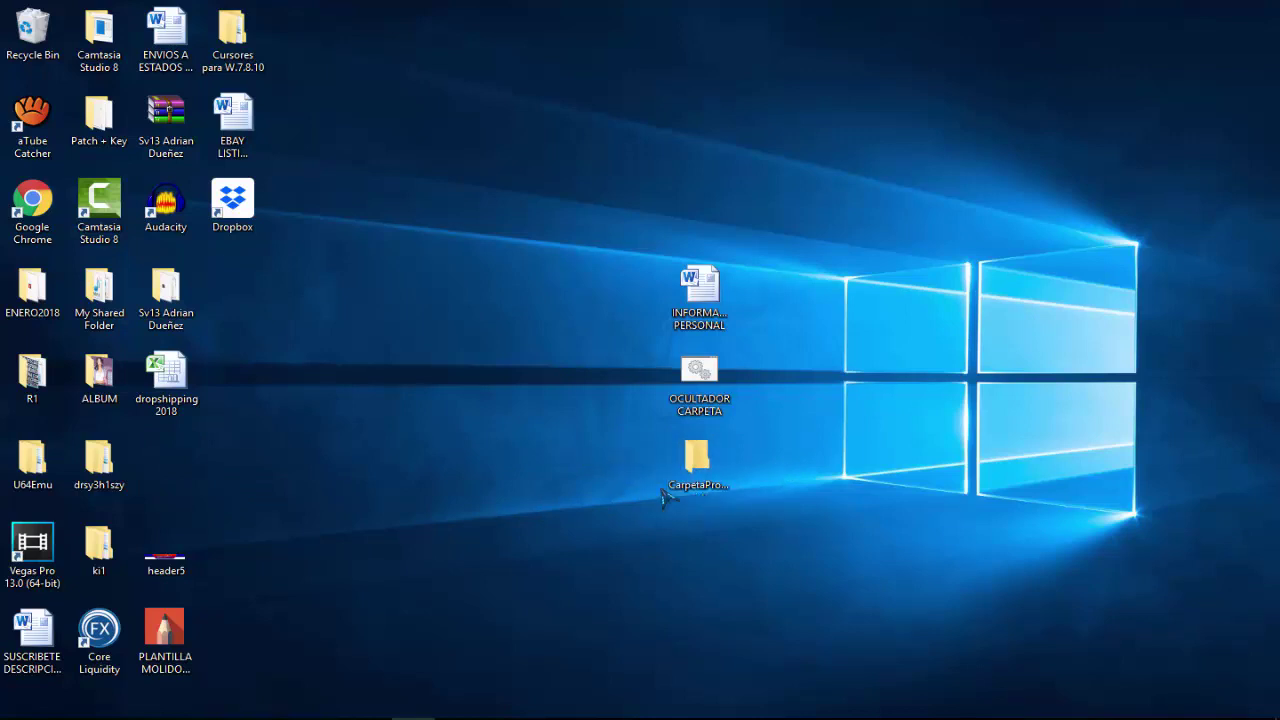
drag(700, 290, 705, 484)
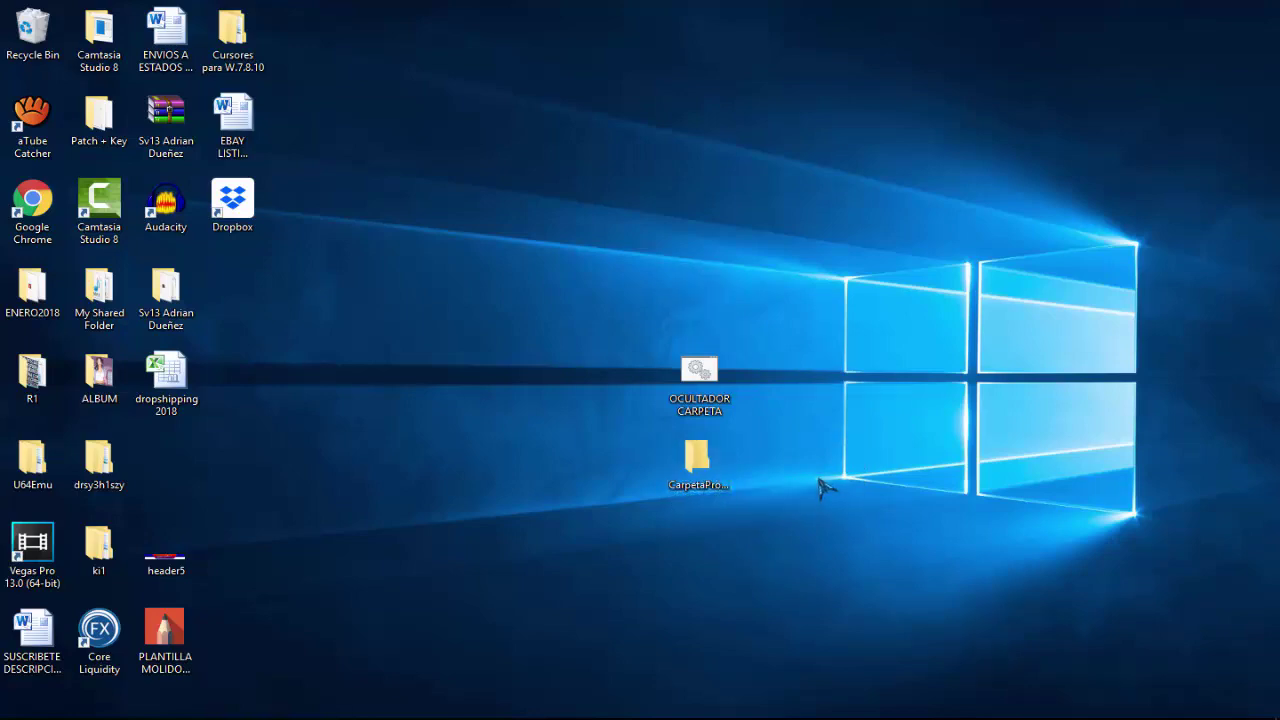
Check CarpetaProtegida's contents, then run OCULTADOR CARPETA and answer 's' to hide the folder.
double_click(697, 460)
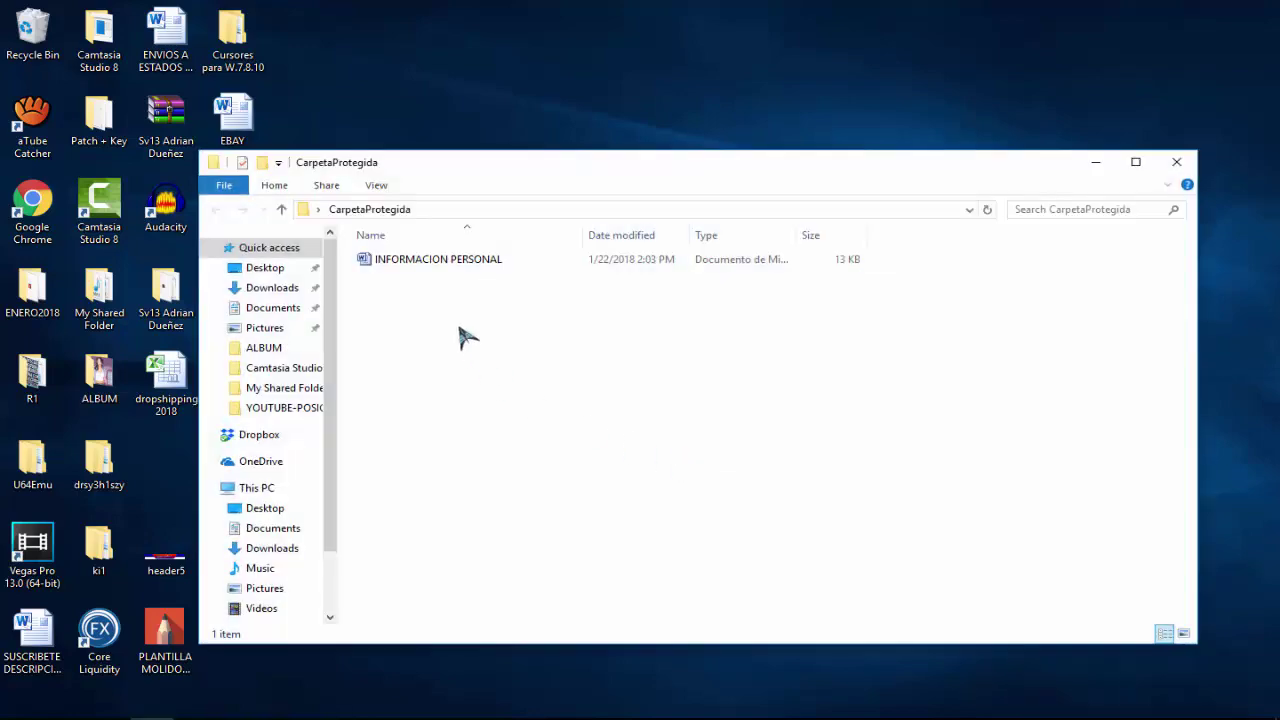
click(1176, 161)
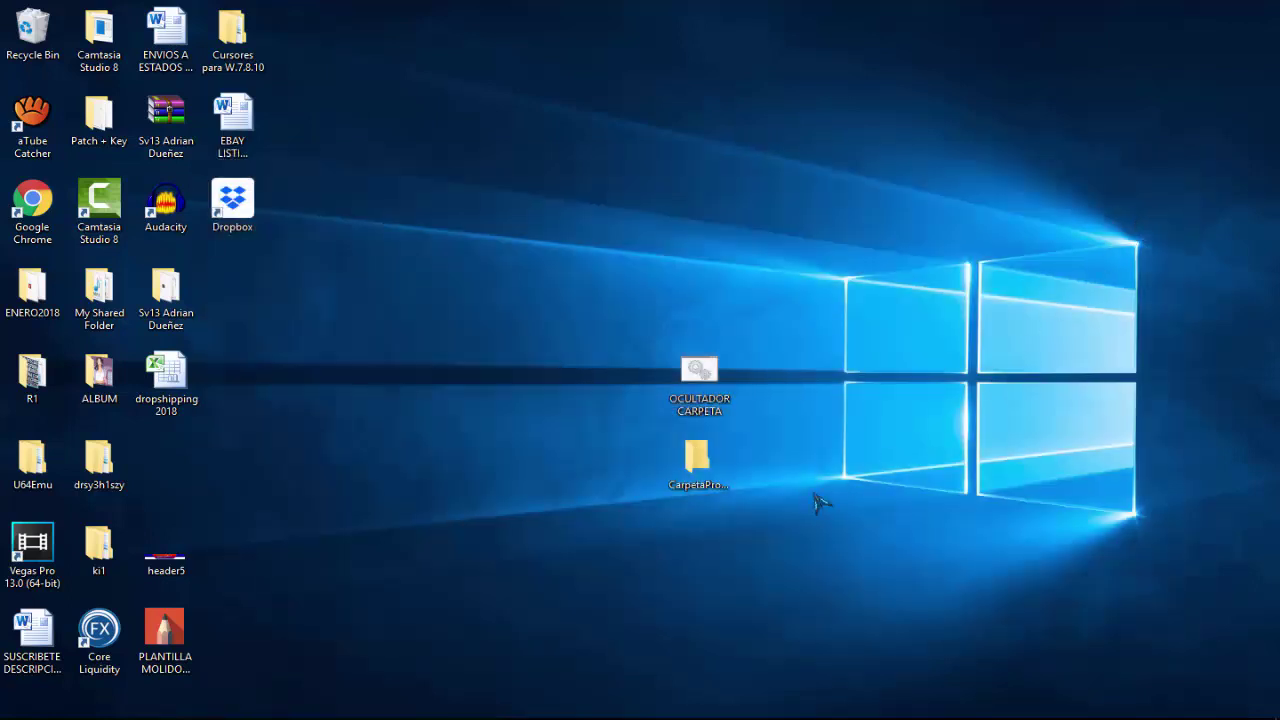
double_click(702, 372)
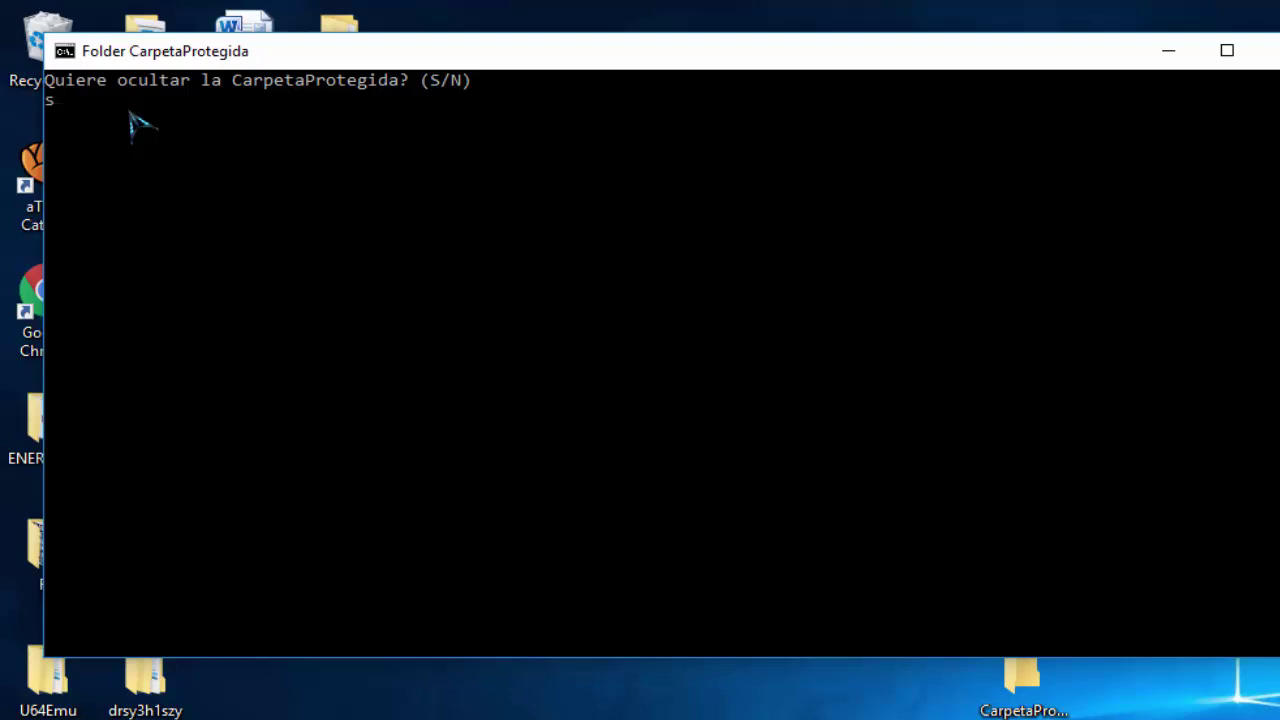
text(s)
key(Return)
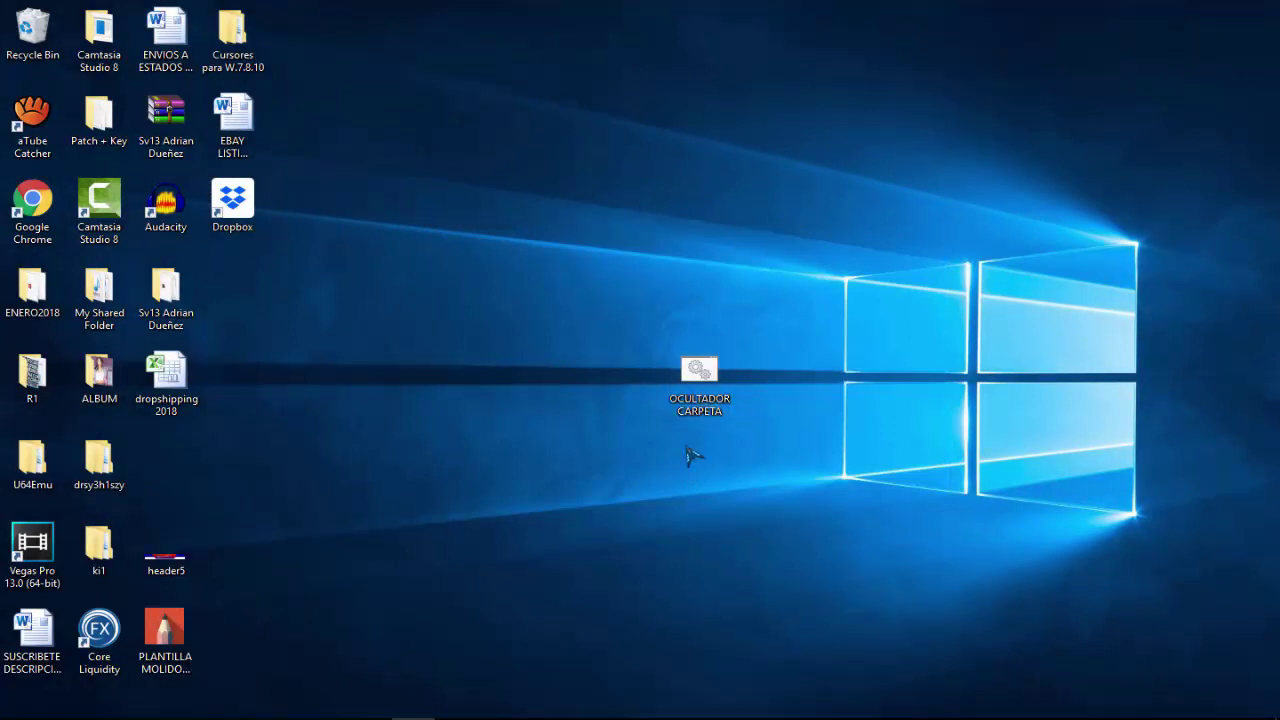
Run OCULTADOR CARPETA and enter the chosen password to reveal CarpetaProtegida.
double_click(700, 415)
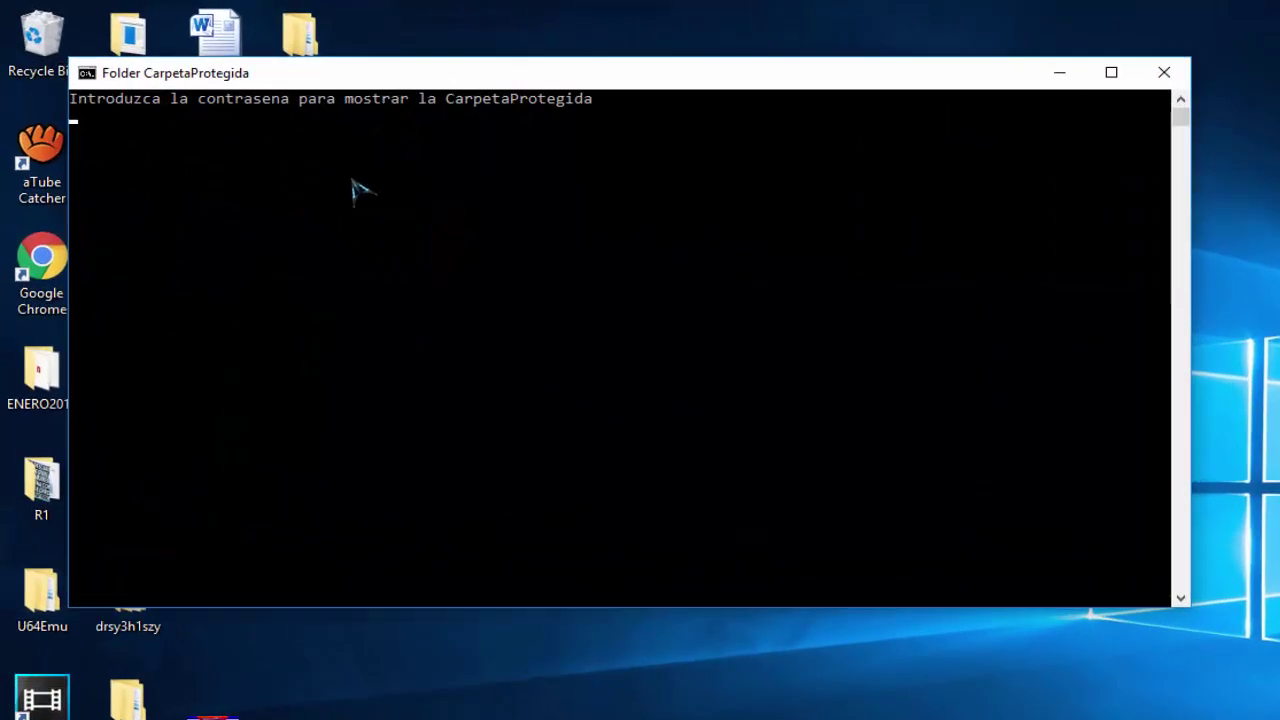
text(ABC)
key(Return)
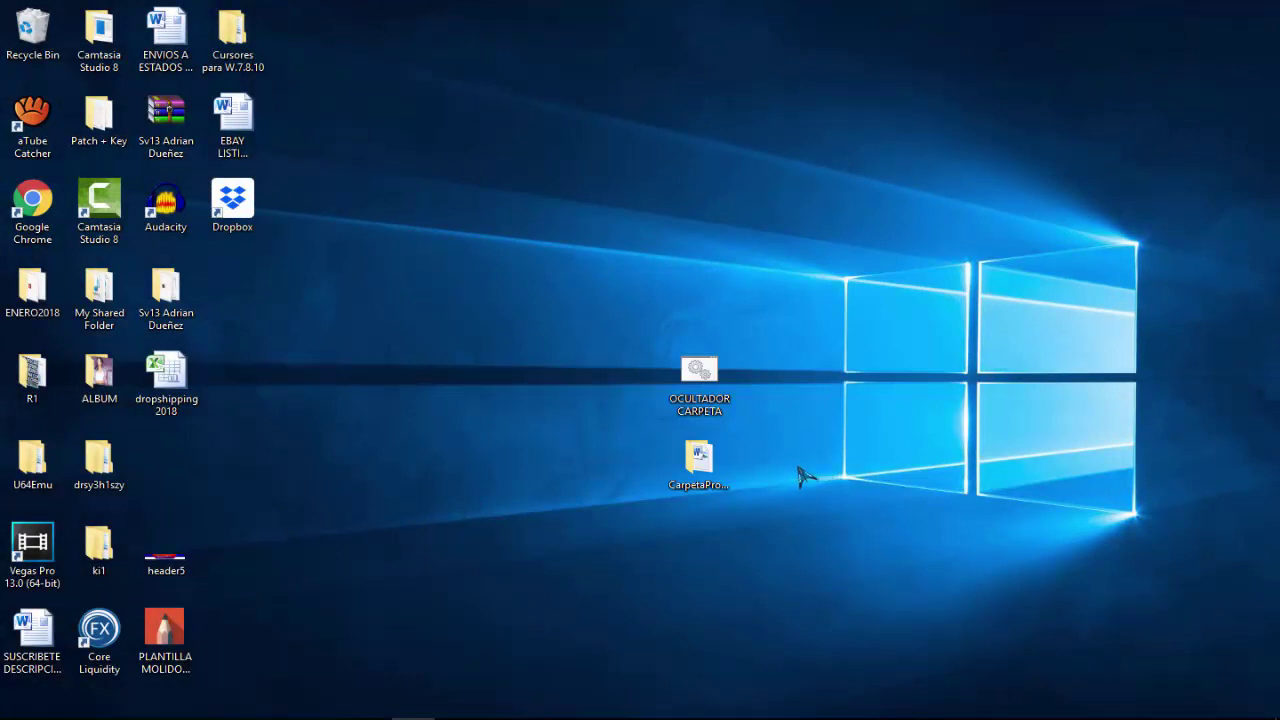
right_click(716, 383)
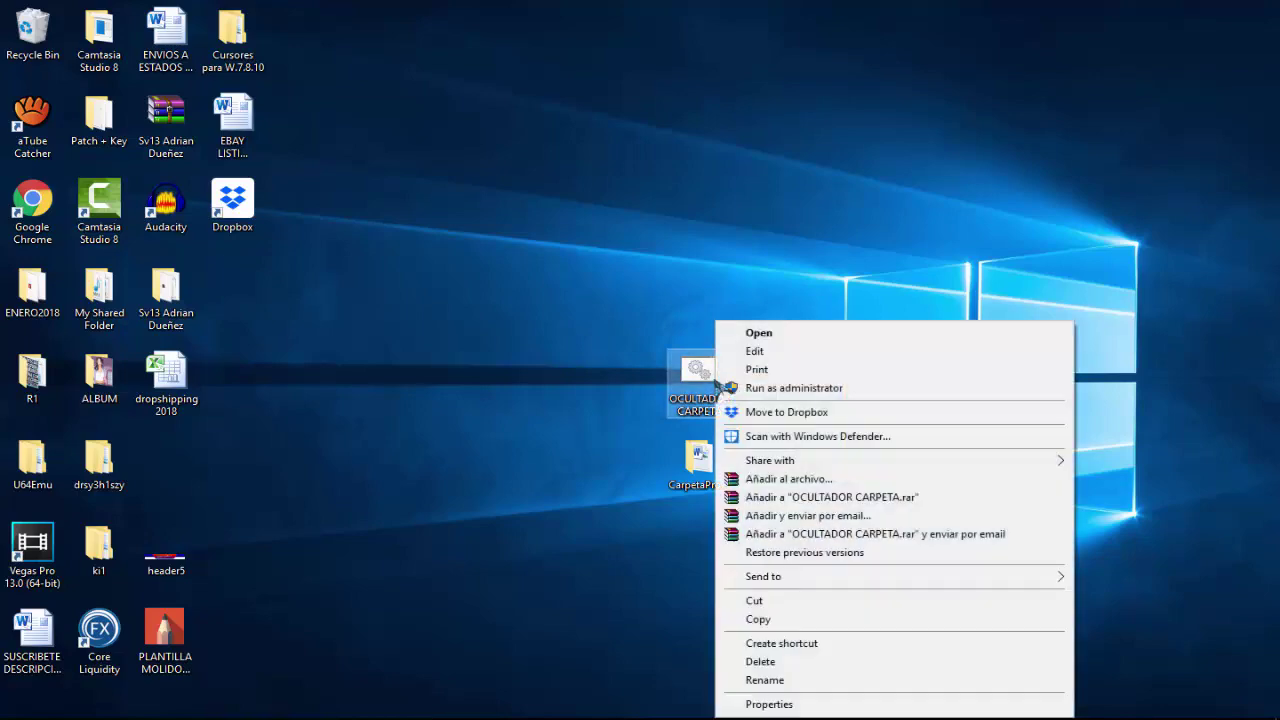
click(762, 349)
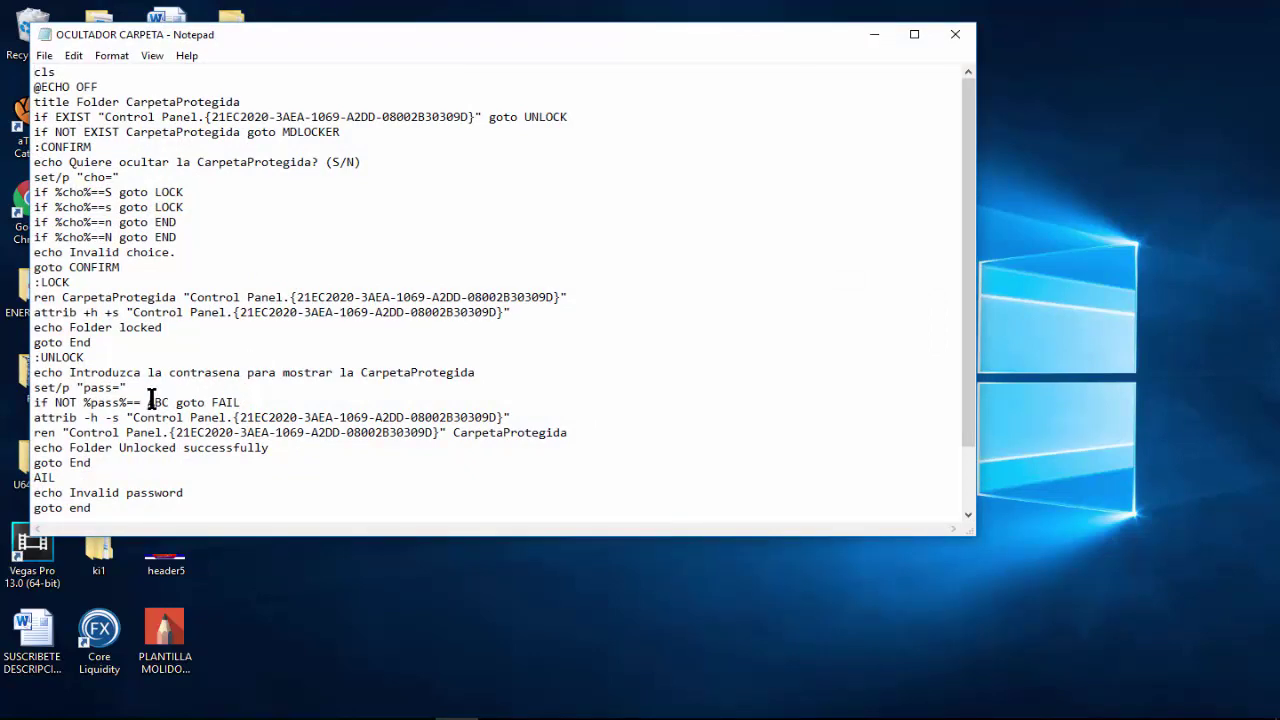
drag(148, 400, 166, 396)
click(955, 34)
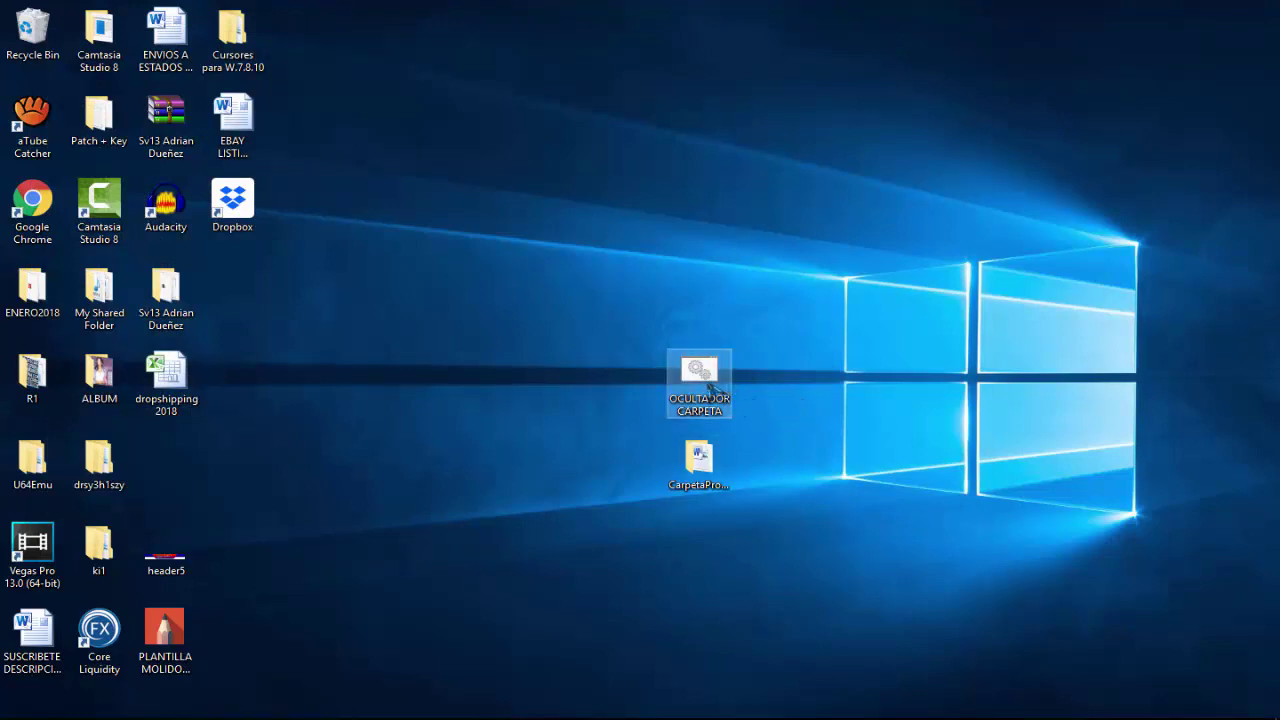
Run OCULTADOR CARPETA again to hide CarpetaProtegida, then open File Explorer on Quick access.
double_click(708, 384)
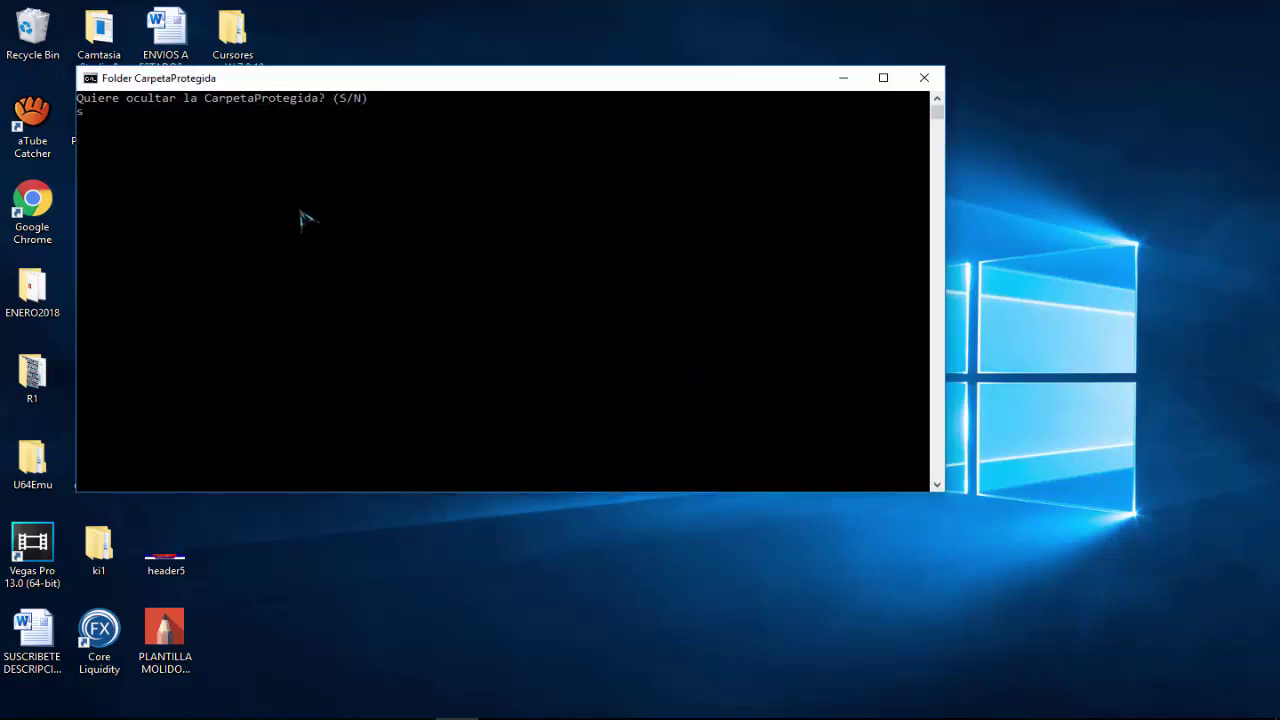
key(Return)
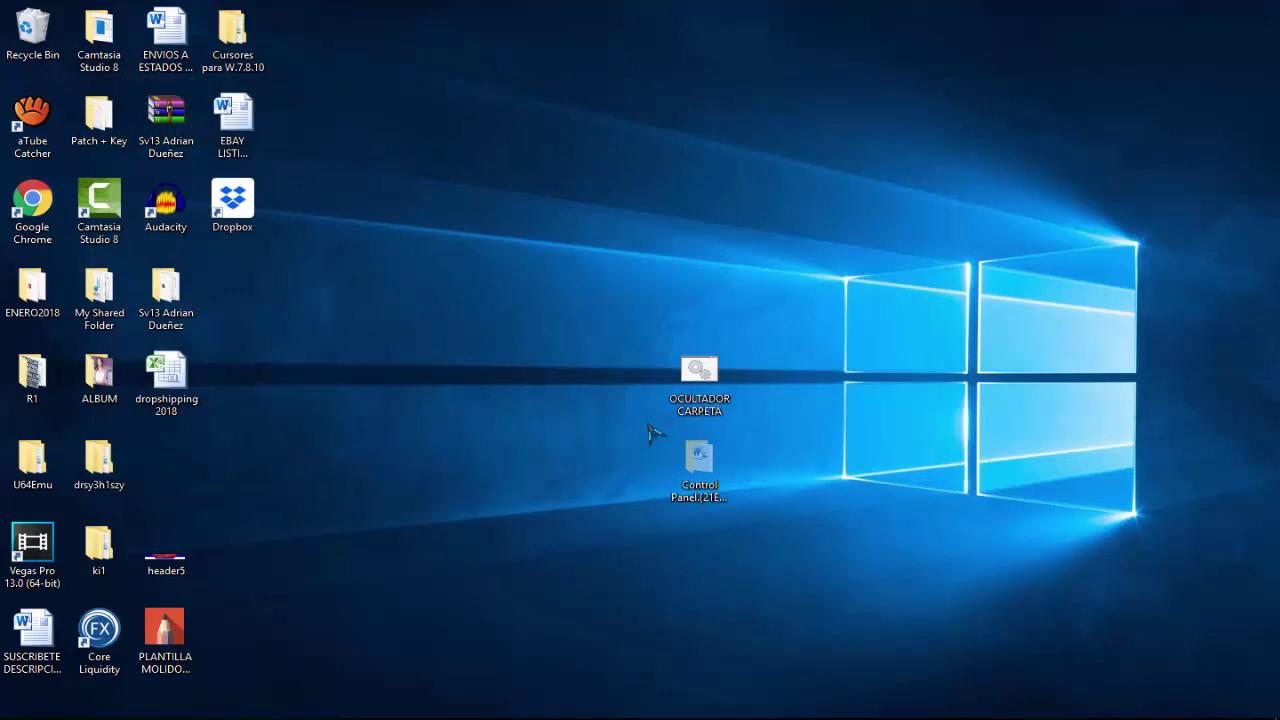
click(695, 405)
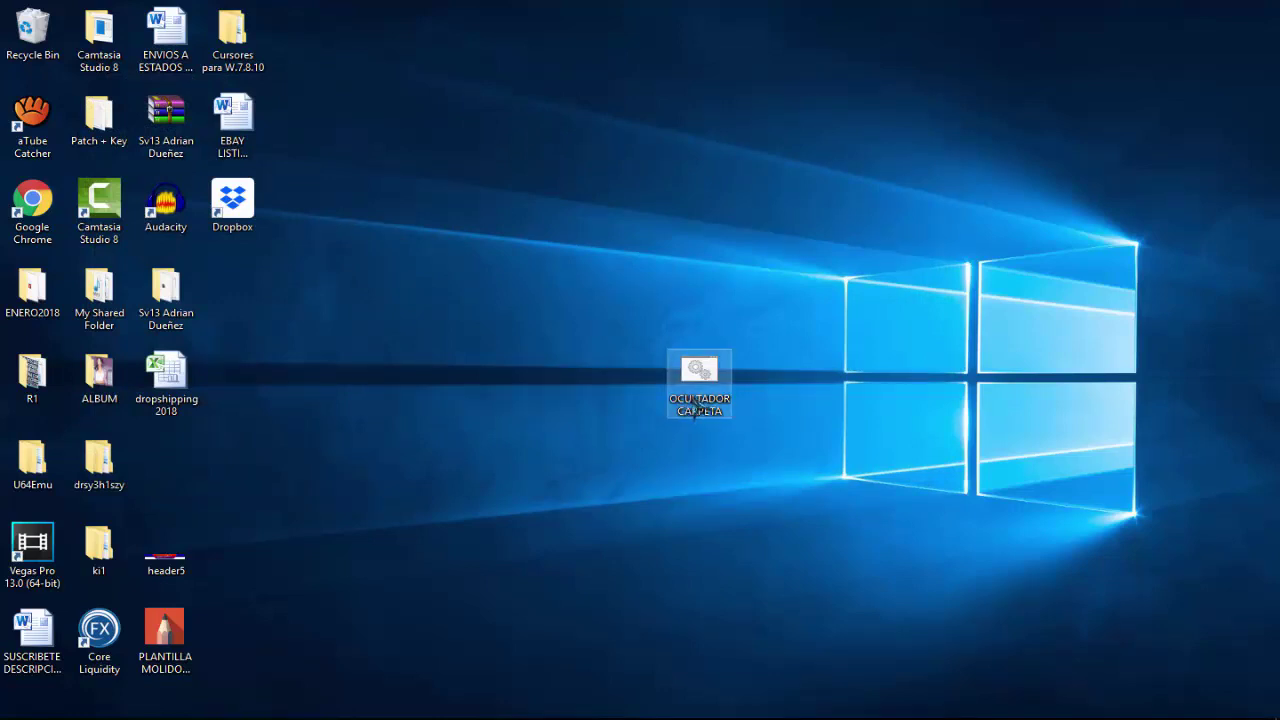
click(643, 413)
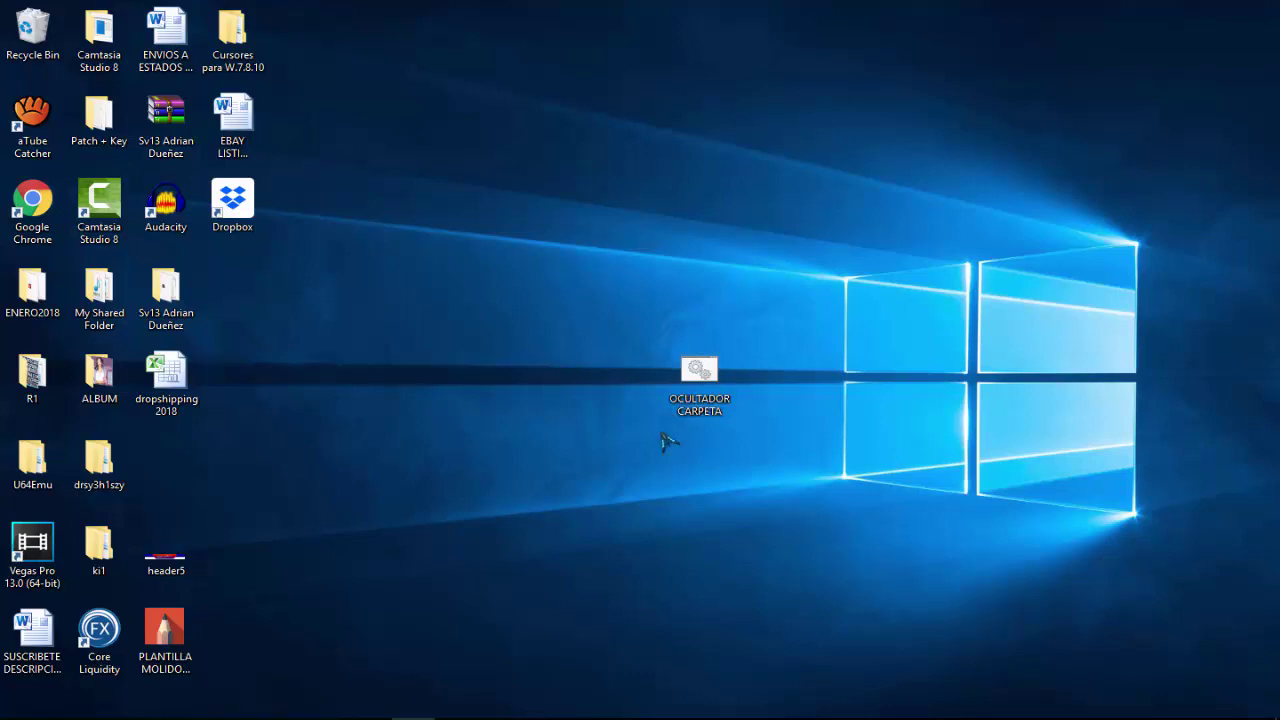
double_click(700, 390)
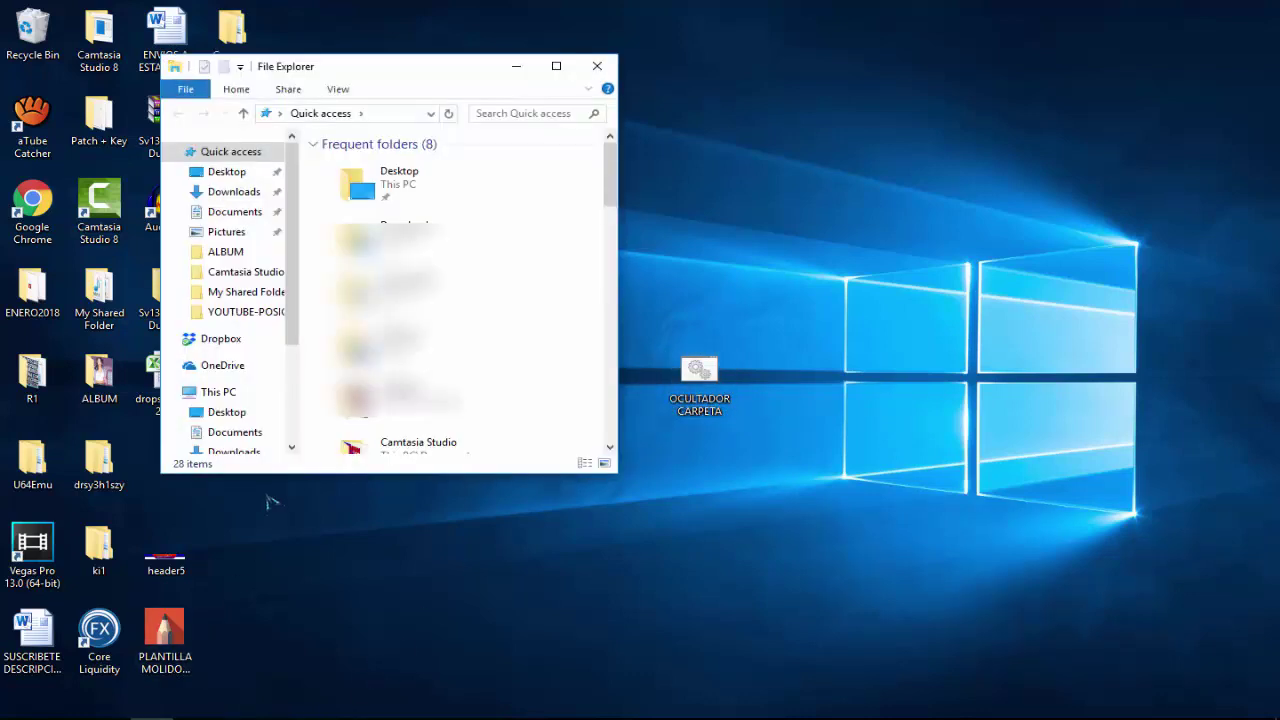
Move OCULTADOR CARPETA.bat from the desktop into C:\Program Files, granting administrator permission.
drag(297, 245, 294, 423)
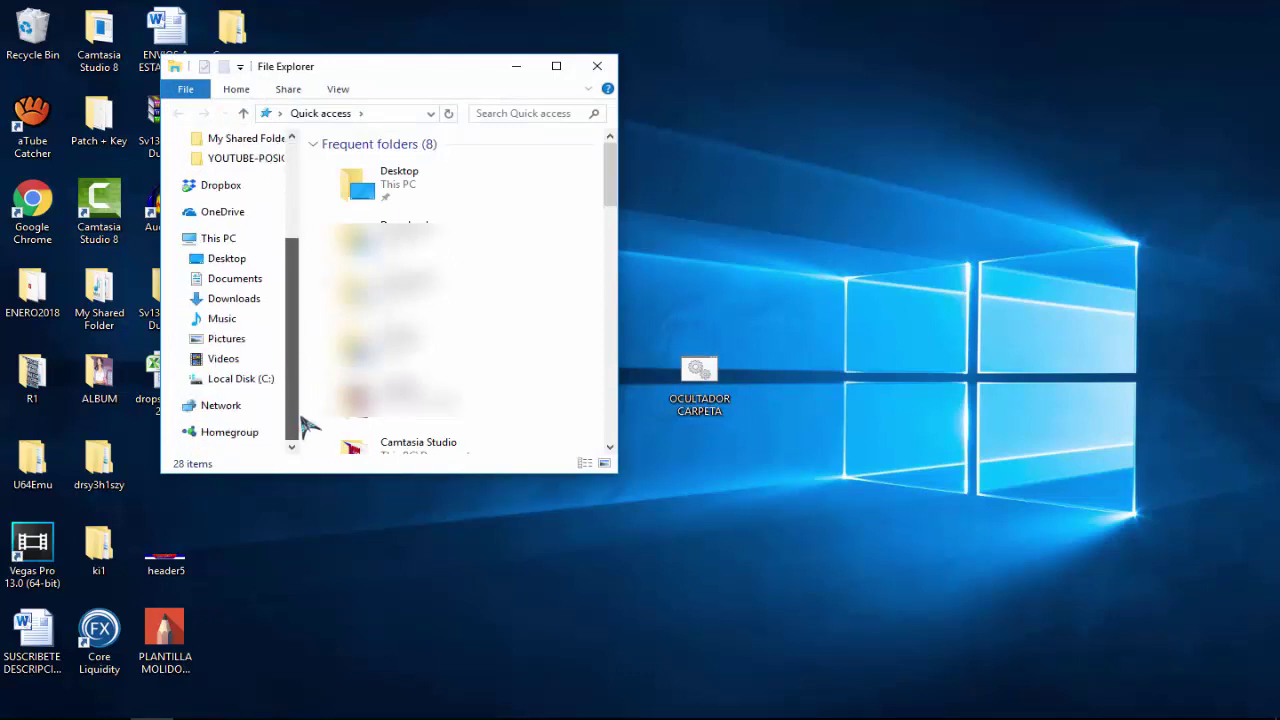
click(245, 385)
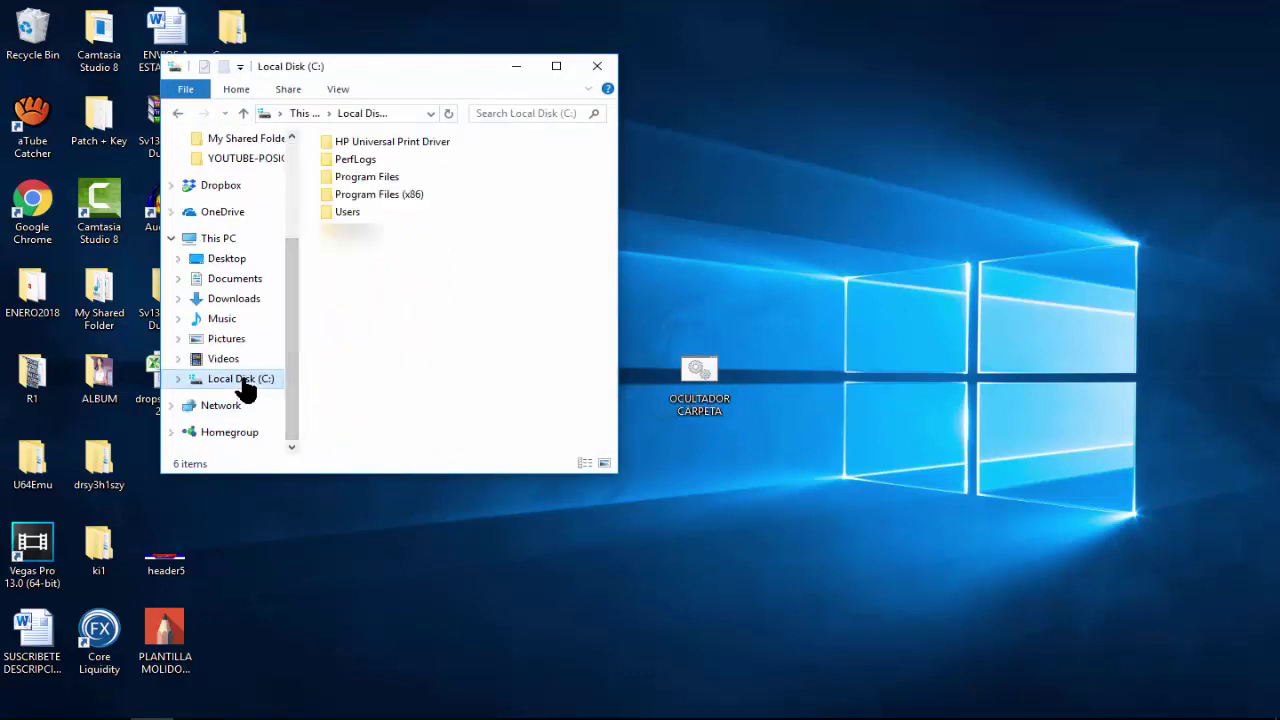
double_click(368, 177)
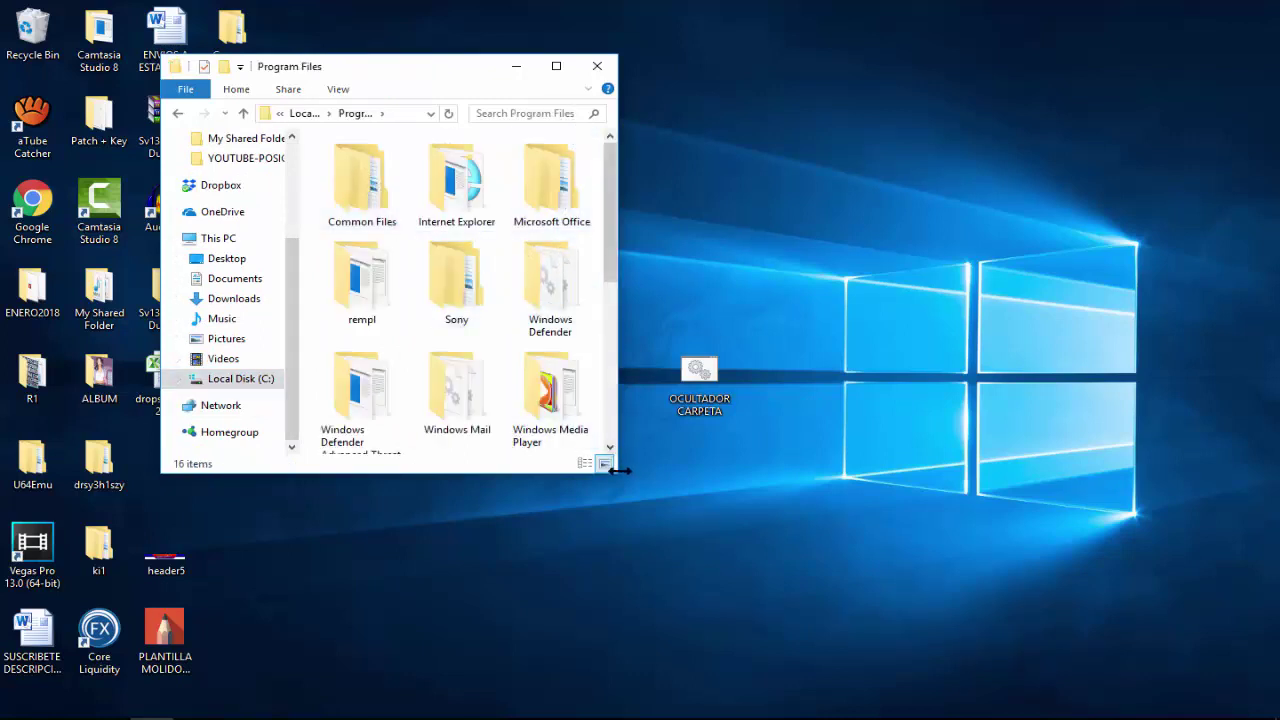
drag(610, 237, 614, 382)
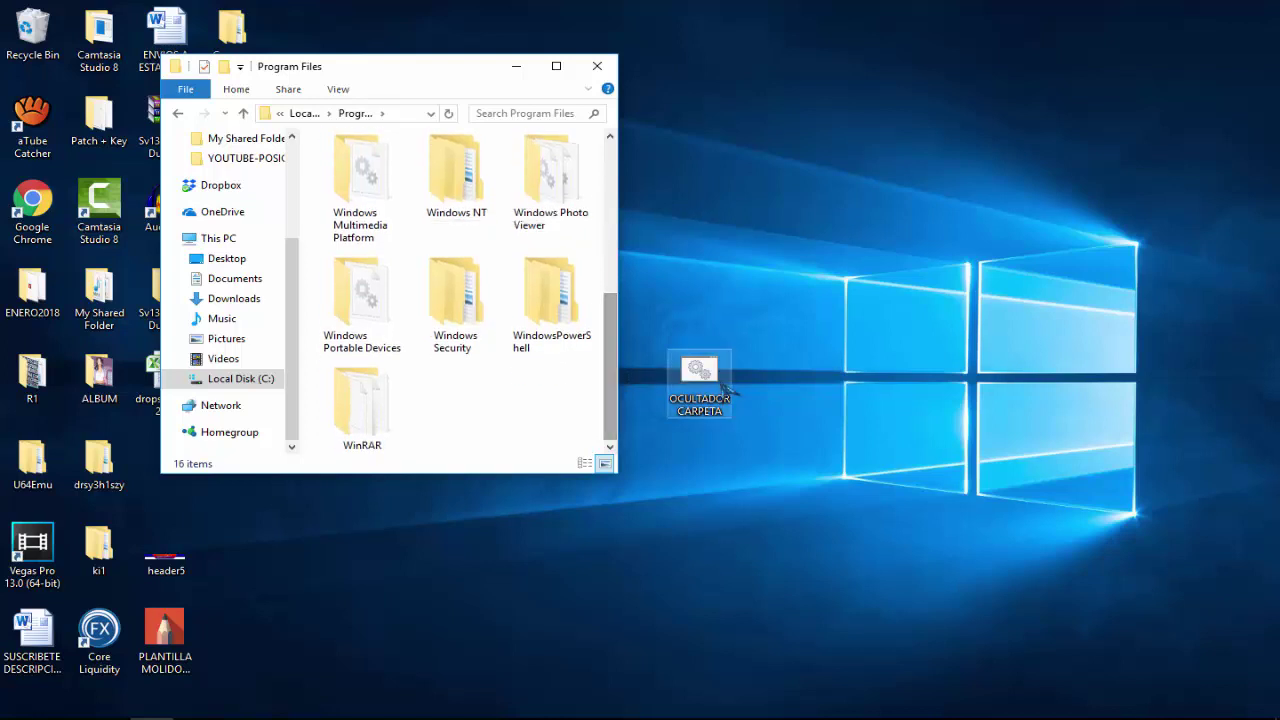
drag(700, 372, 545, 430)
drag(484, 415, 486, 416)
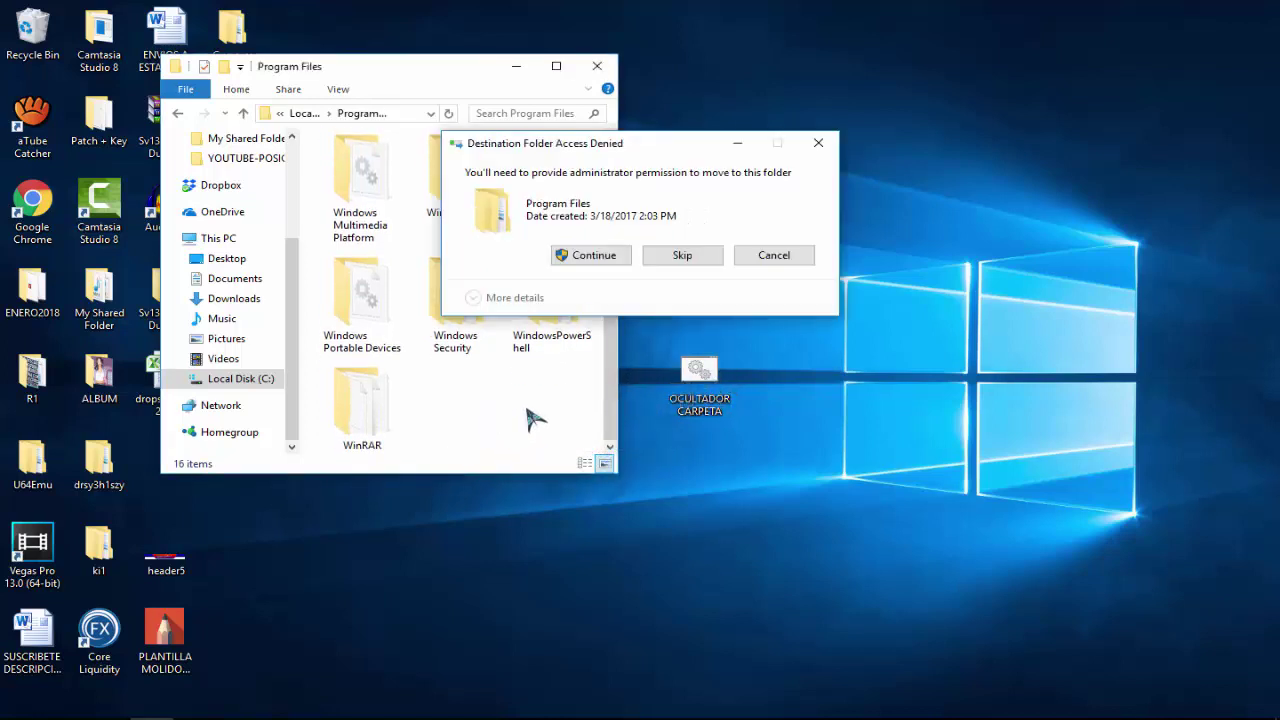
click(608, 258)
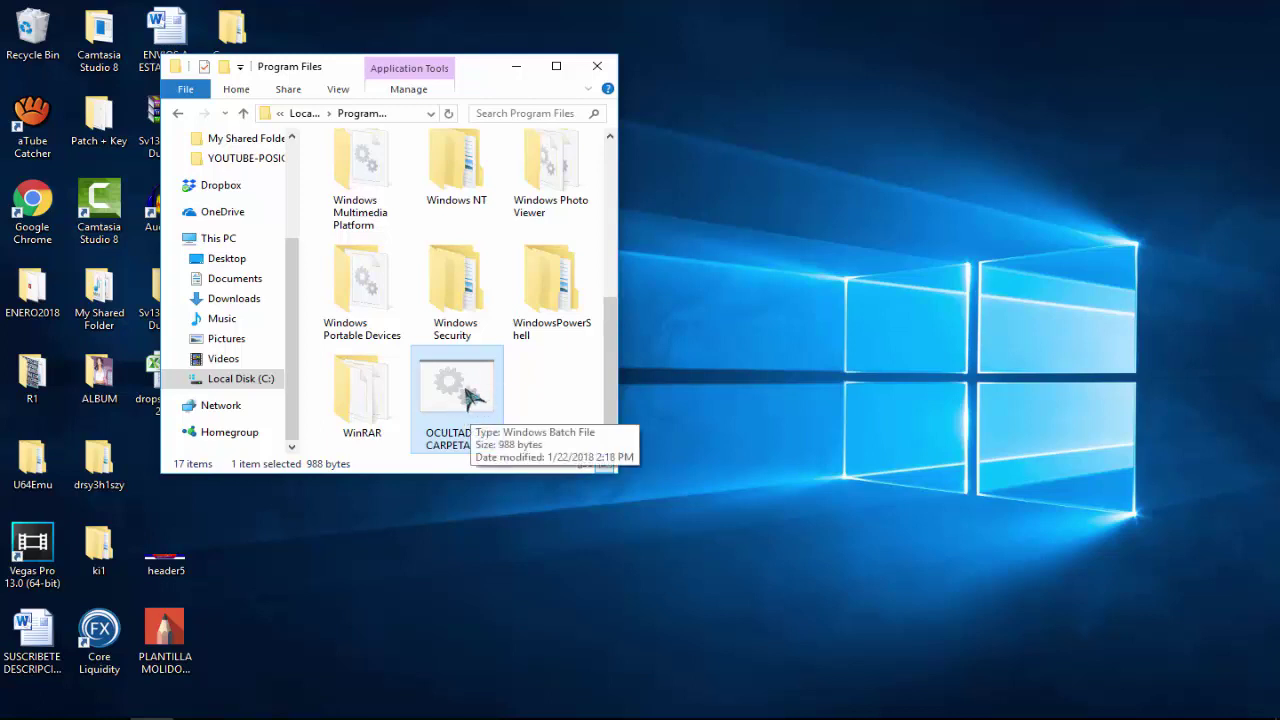
Rename the script in Program Files to 'Windows Folder', granting administrator permission.
right_click(470, 397)
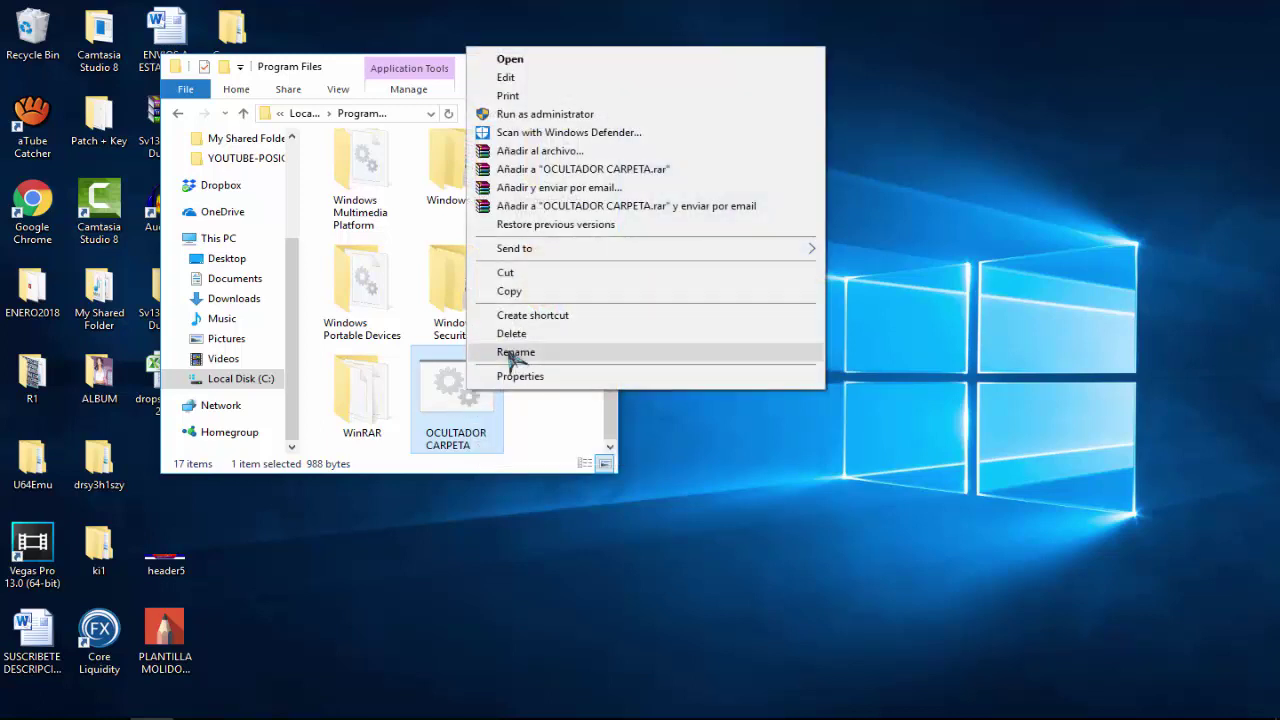
click(507, 352)
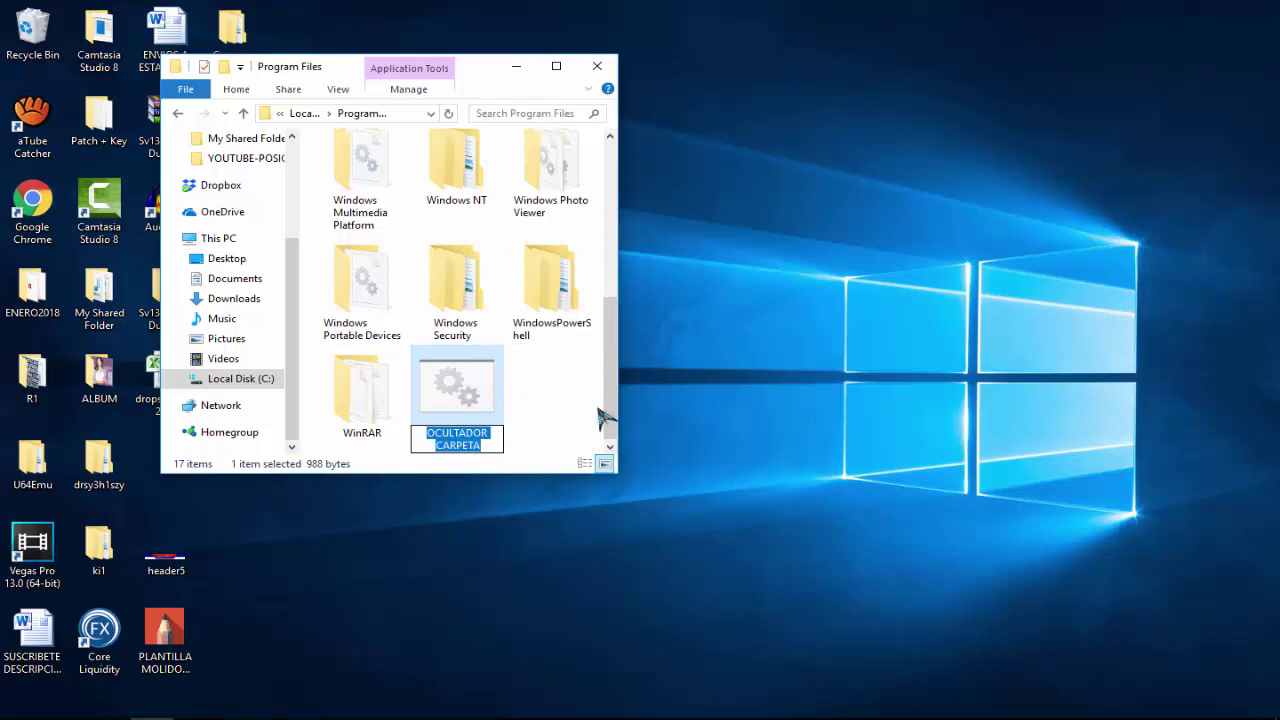
text(Windo)
key(BackSpace)
key(BackSpace)
key(BackSpace)
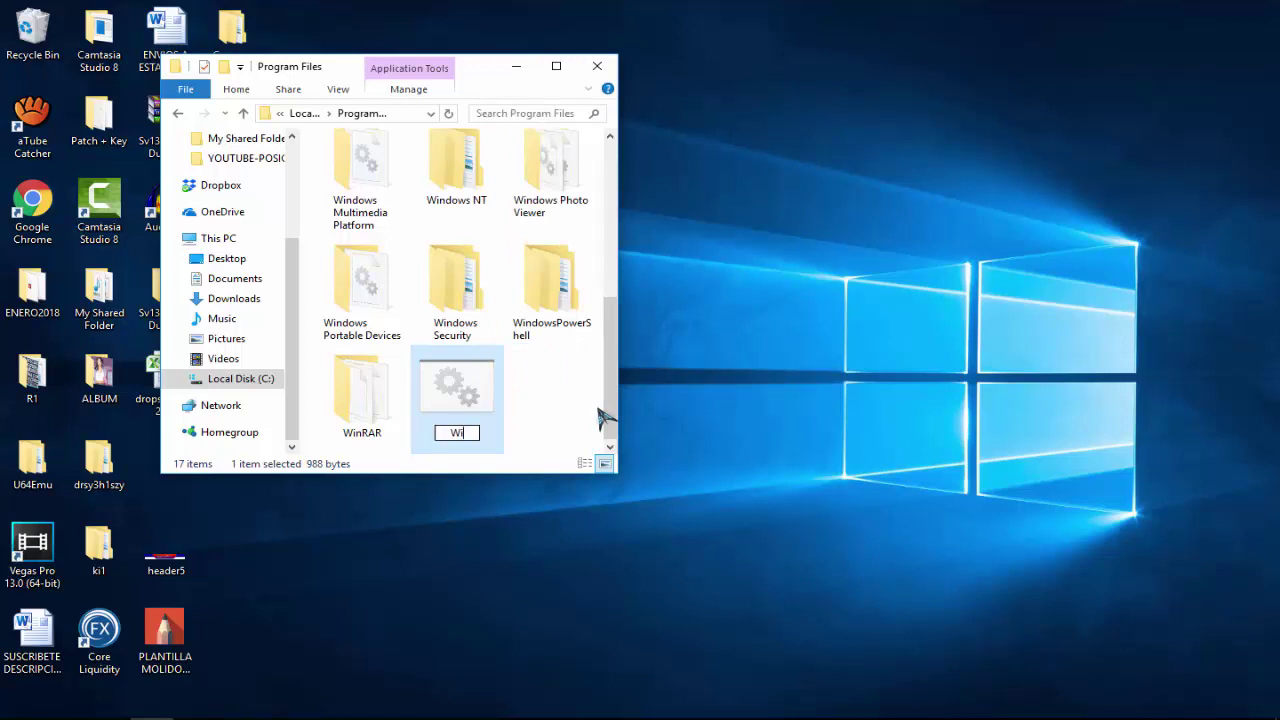
text(ndows)
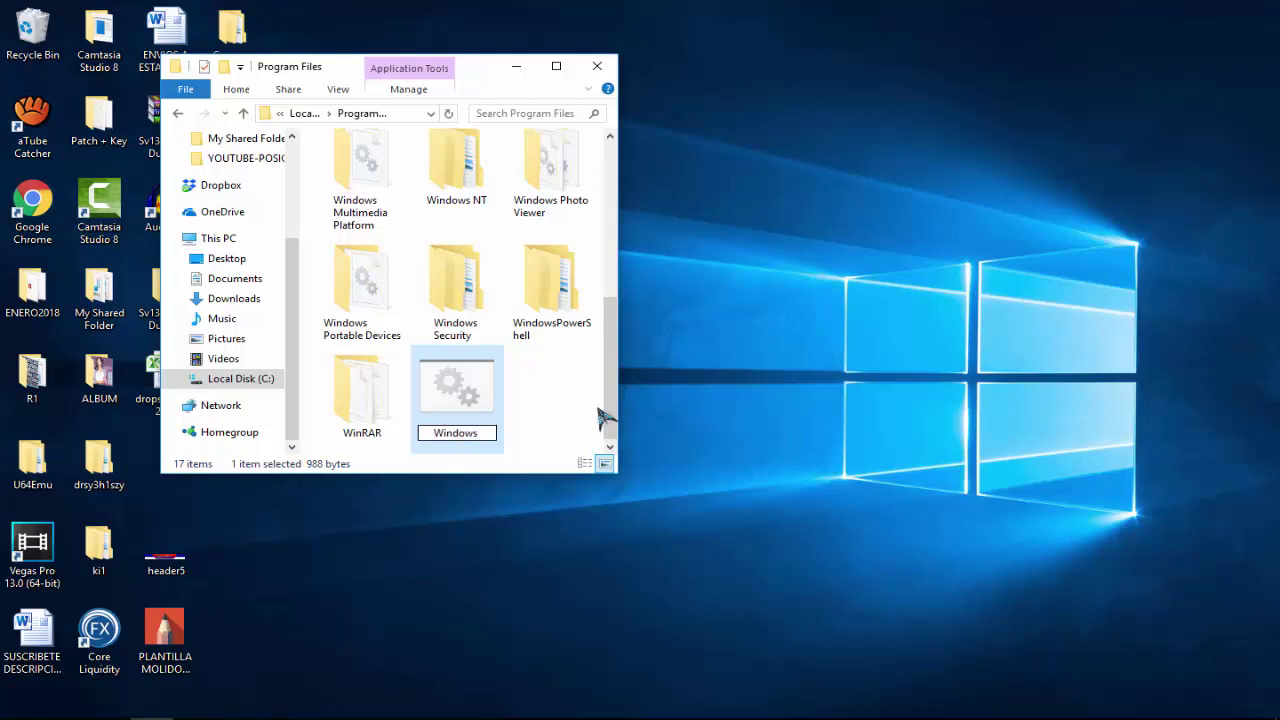
text( Folder)
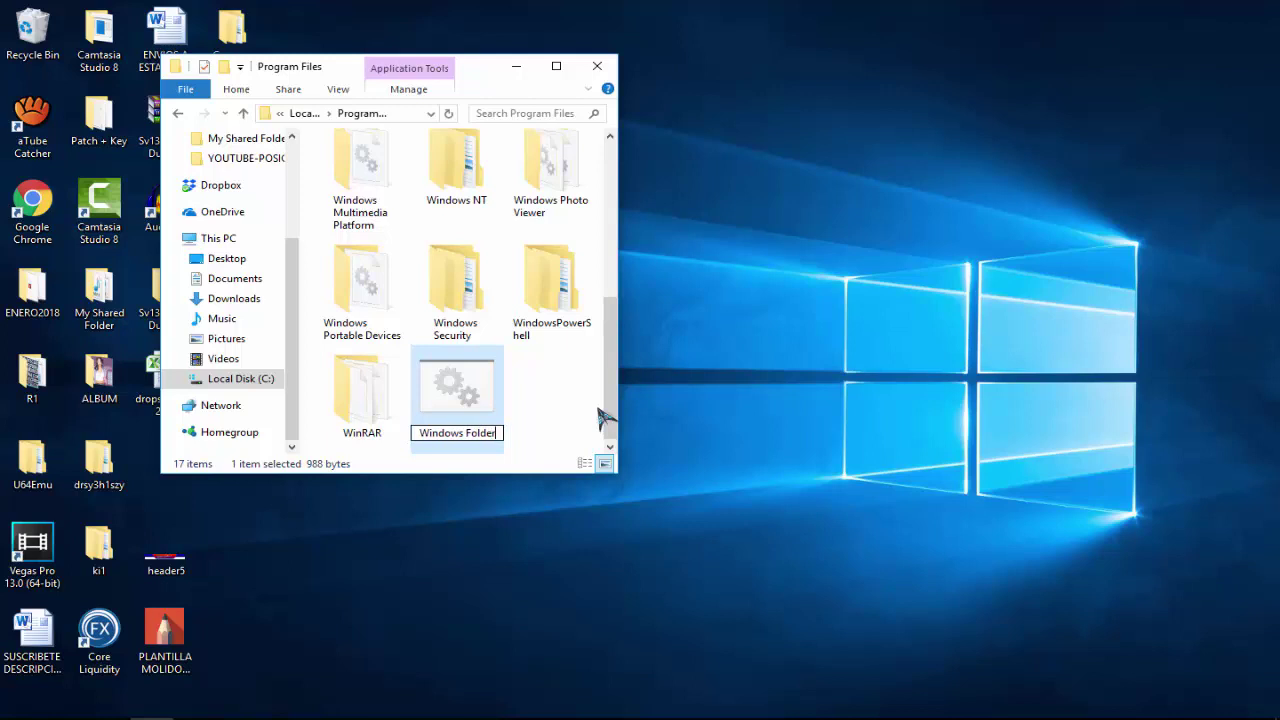
key(Return)
click(603, 436)
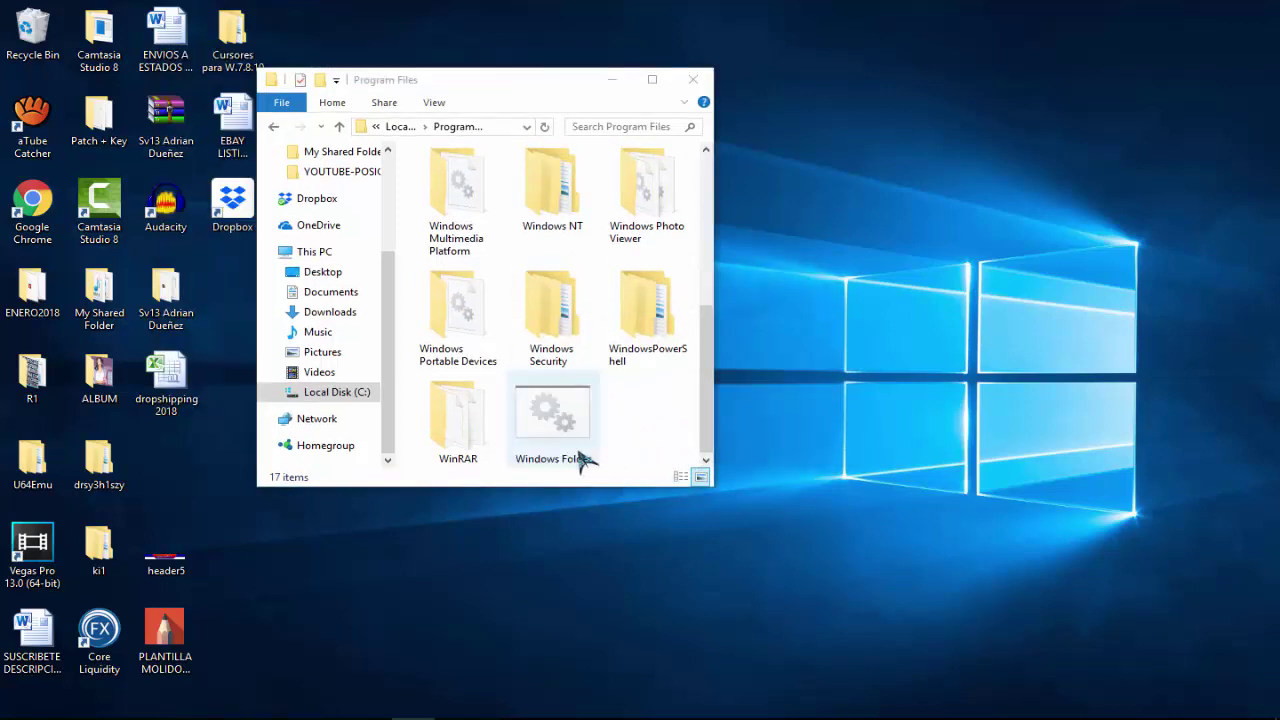
Move Windows Folder onto the desktop and run it with the chosen password to unlock CarpetaProtegida.
click(562, 430)
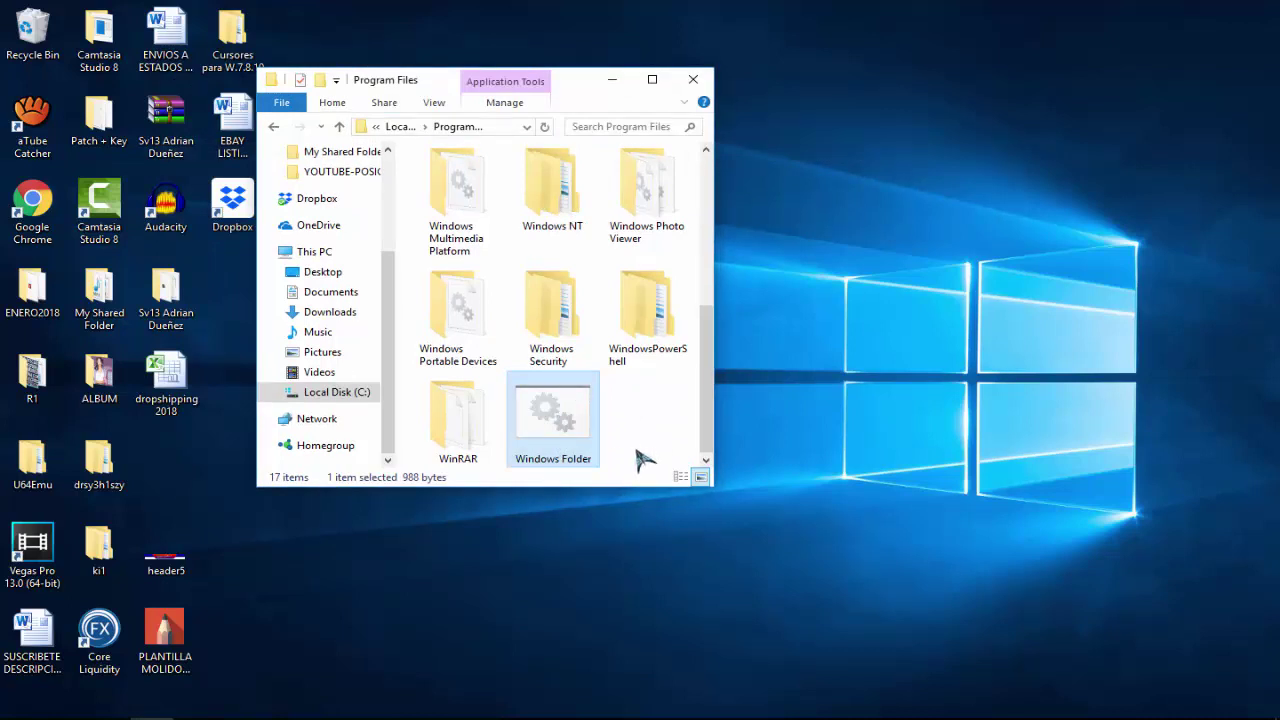
drag(548, 424, 690, 600)
double_click(700, 545)
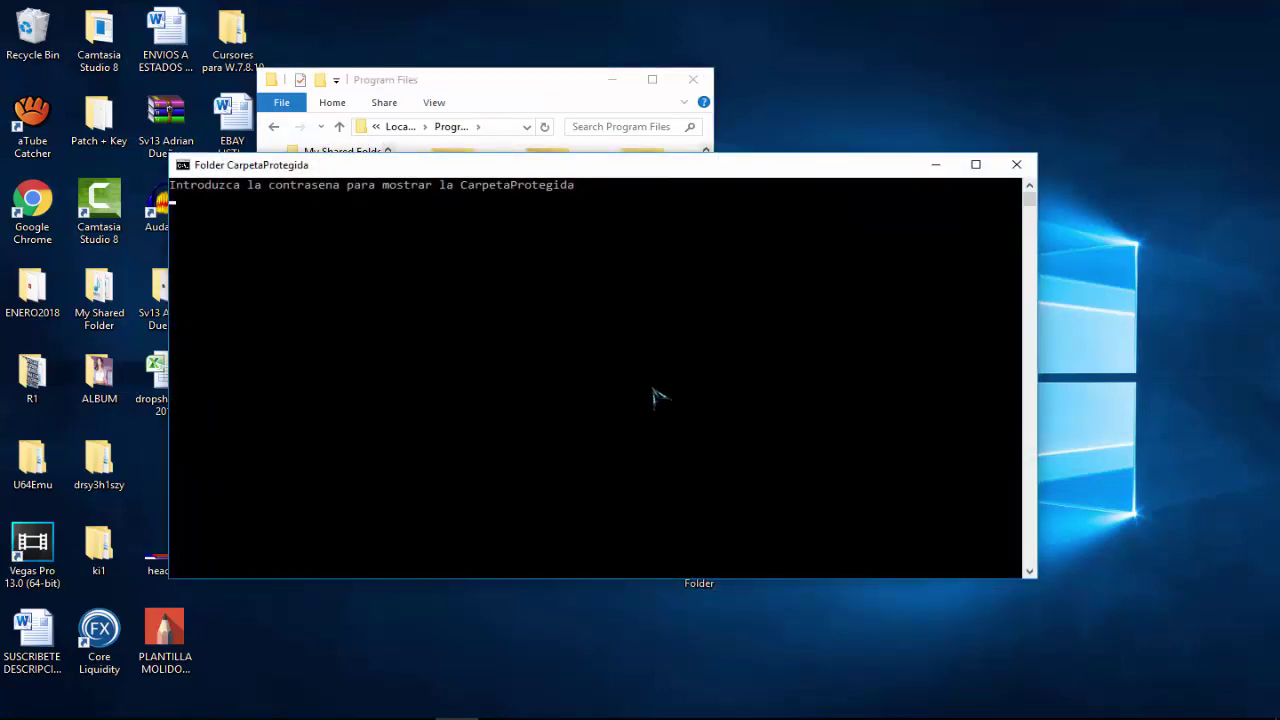
text(ABC)
key(Return)
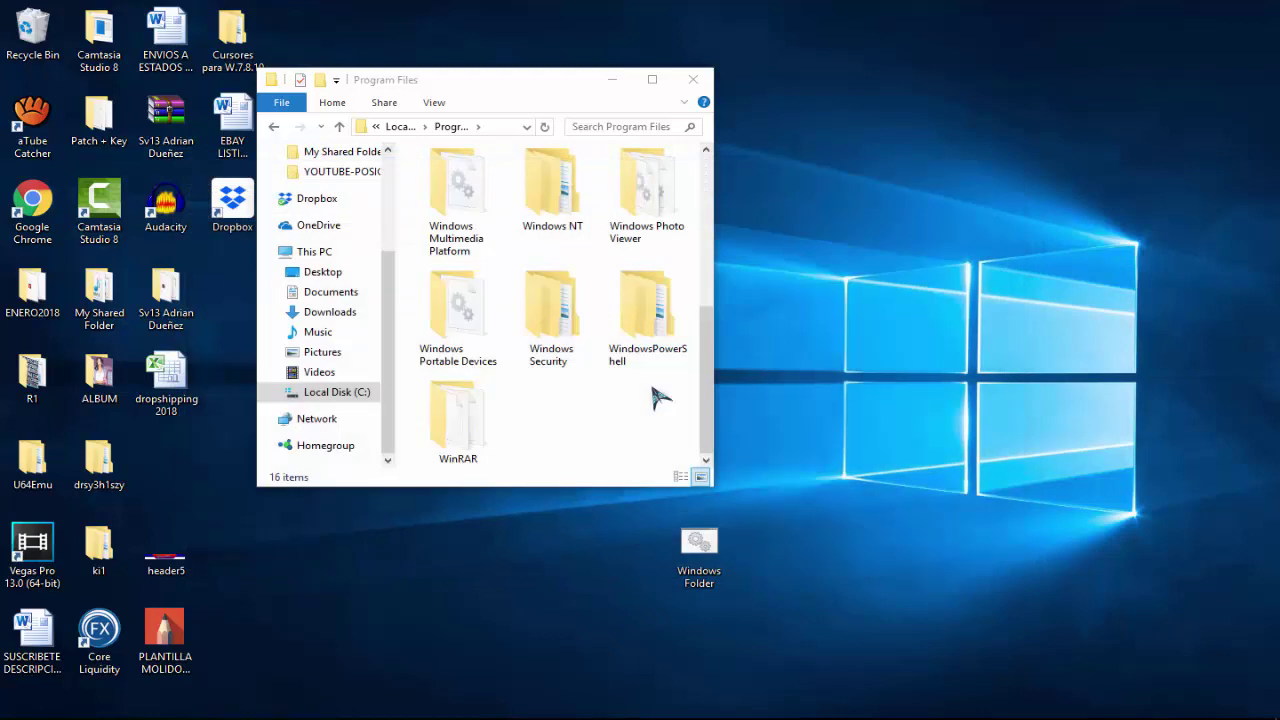
click(612, 80)
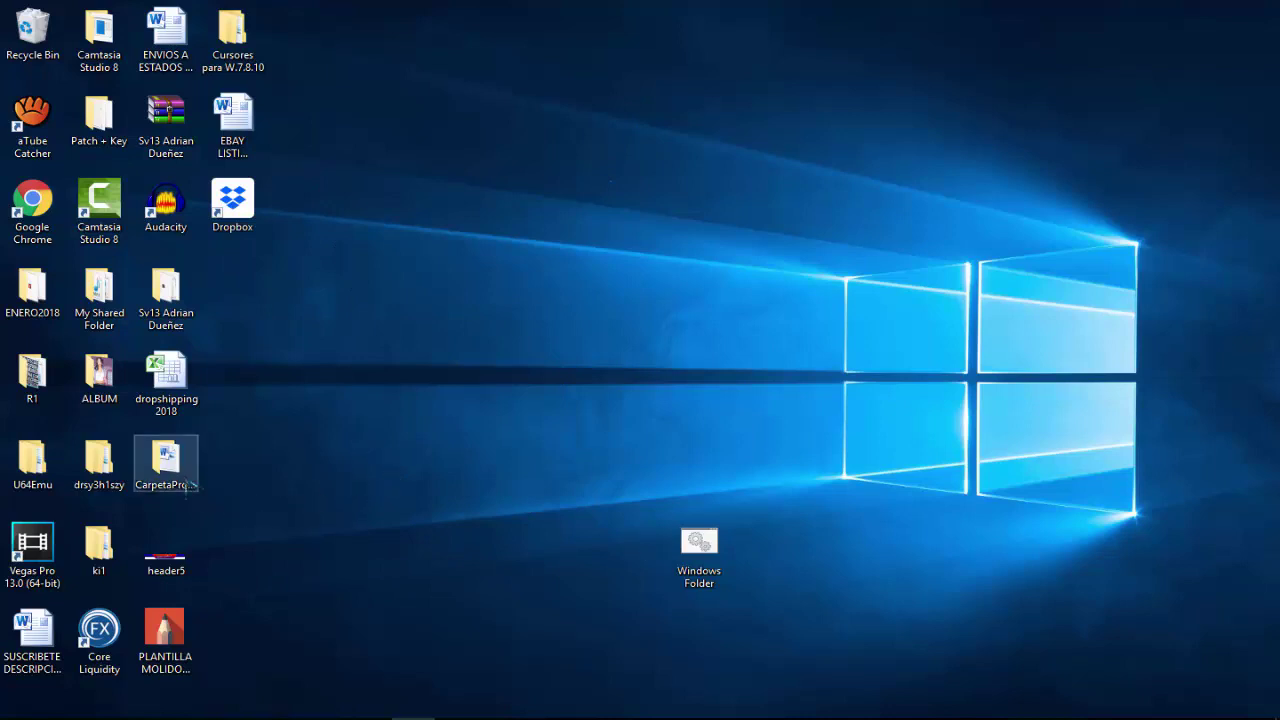
Check CarpetaProtegida's contents, then run Windows Folder and answer 'S' to hide it.
drag(165, 462, 553, 463)
double_click(553, 463)
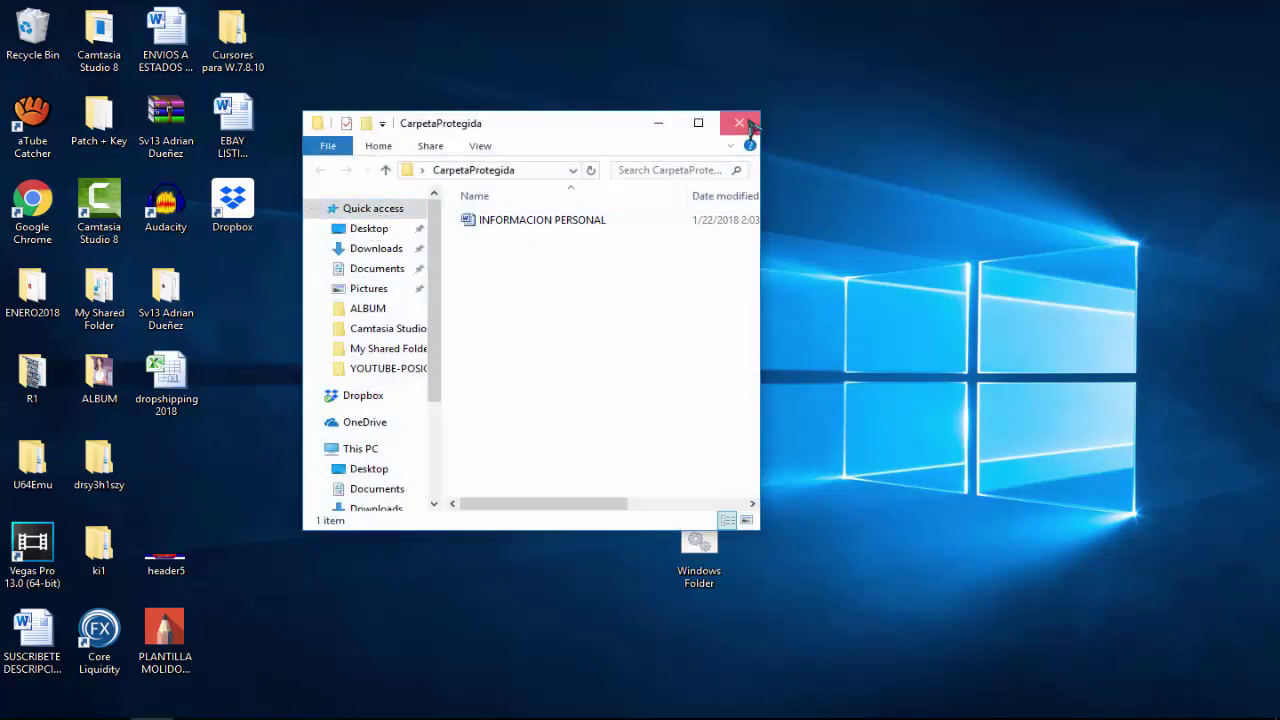
click(739, 122)
double_click(700, 540)
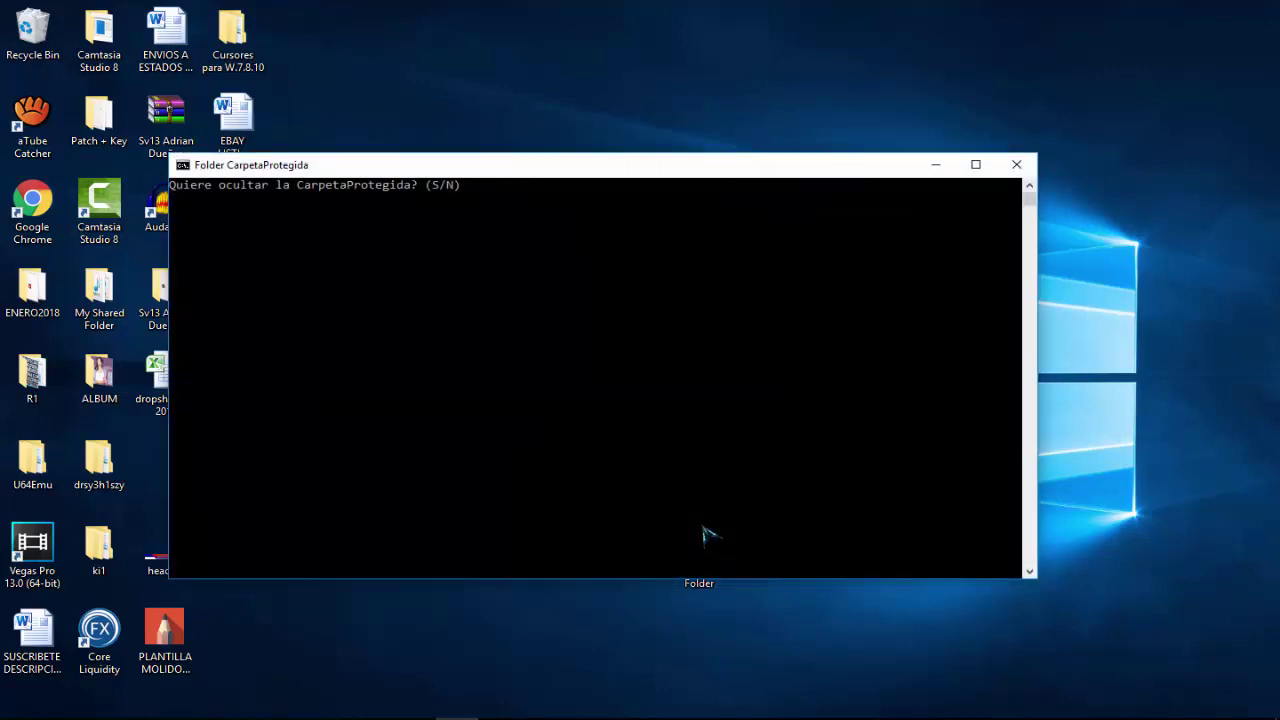
text(S)
key(Return)
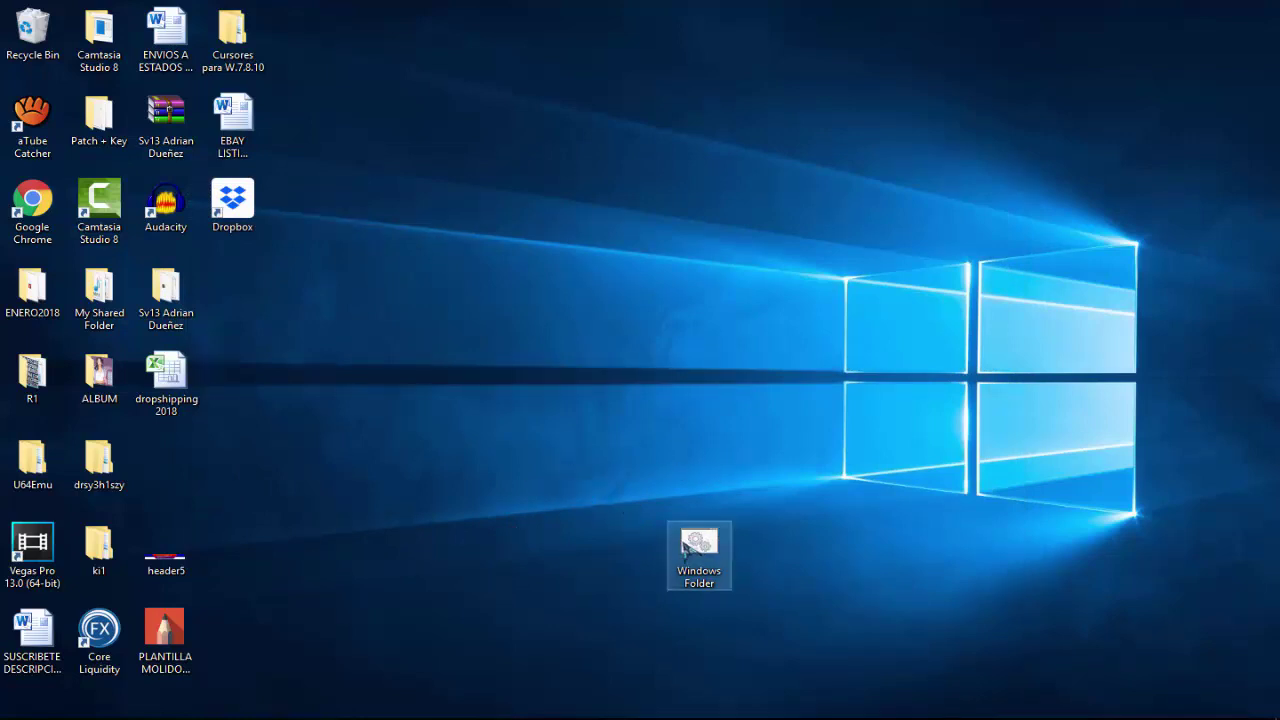
Place Windows Folder among the desktop icons and run it with the password to unhide CarpetaProtegida.
drag(685, 548, 165, 462)
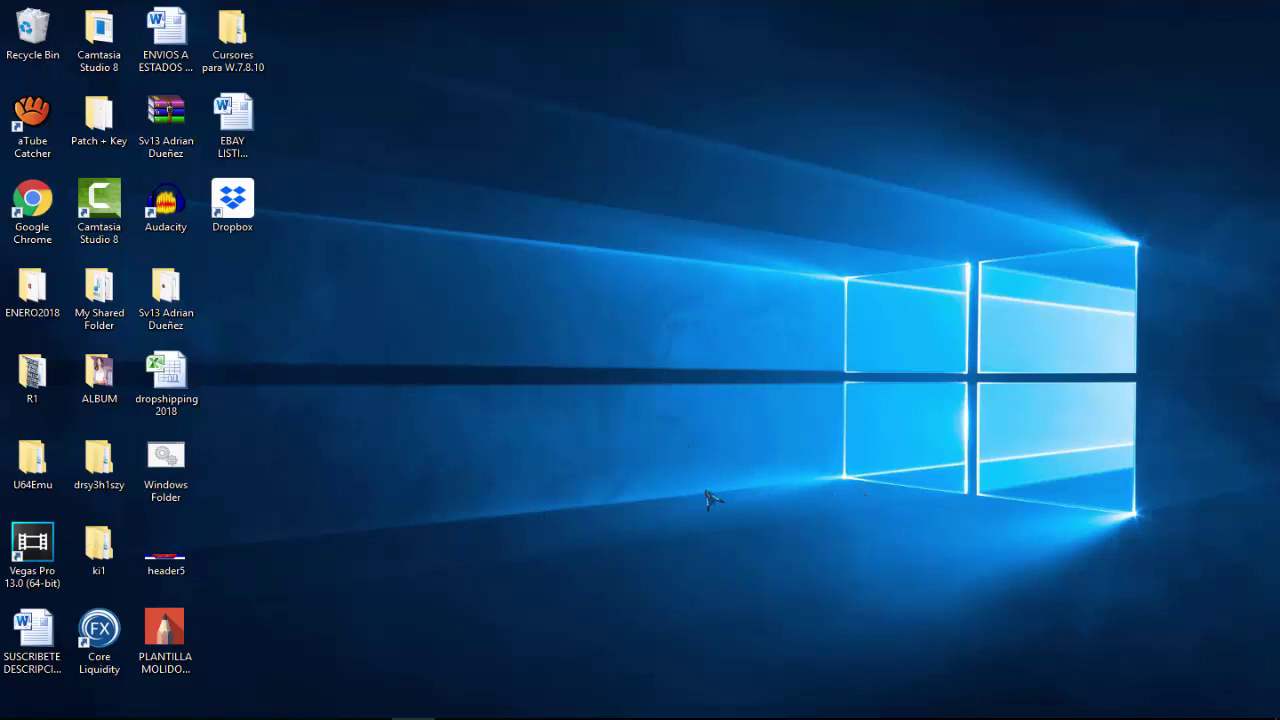
double_click(176, 462)
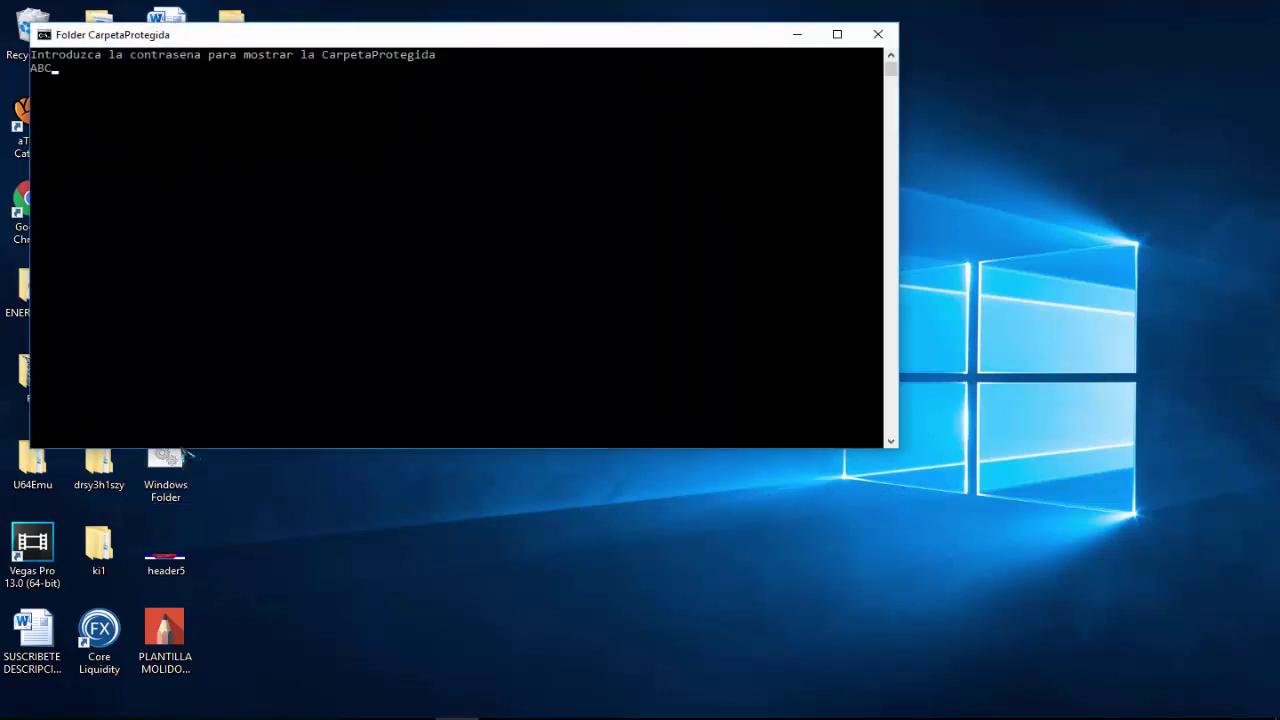
text(ABC)
key(Return)
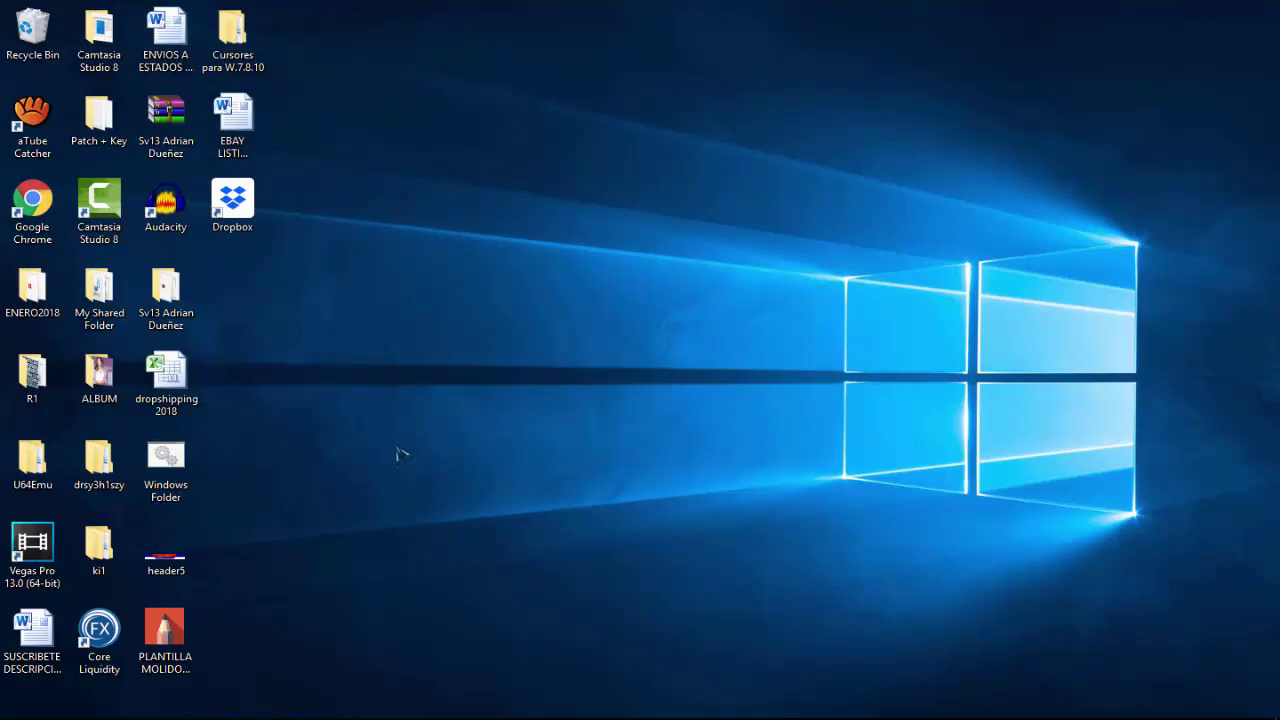
Open CarpetaProtegida, move INFORMACION PERSONAL onto the desktop, and close the folder window.
click(576, 460)
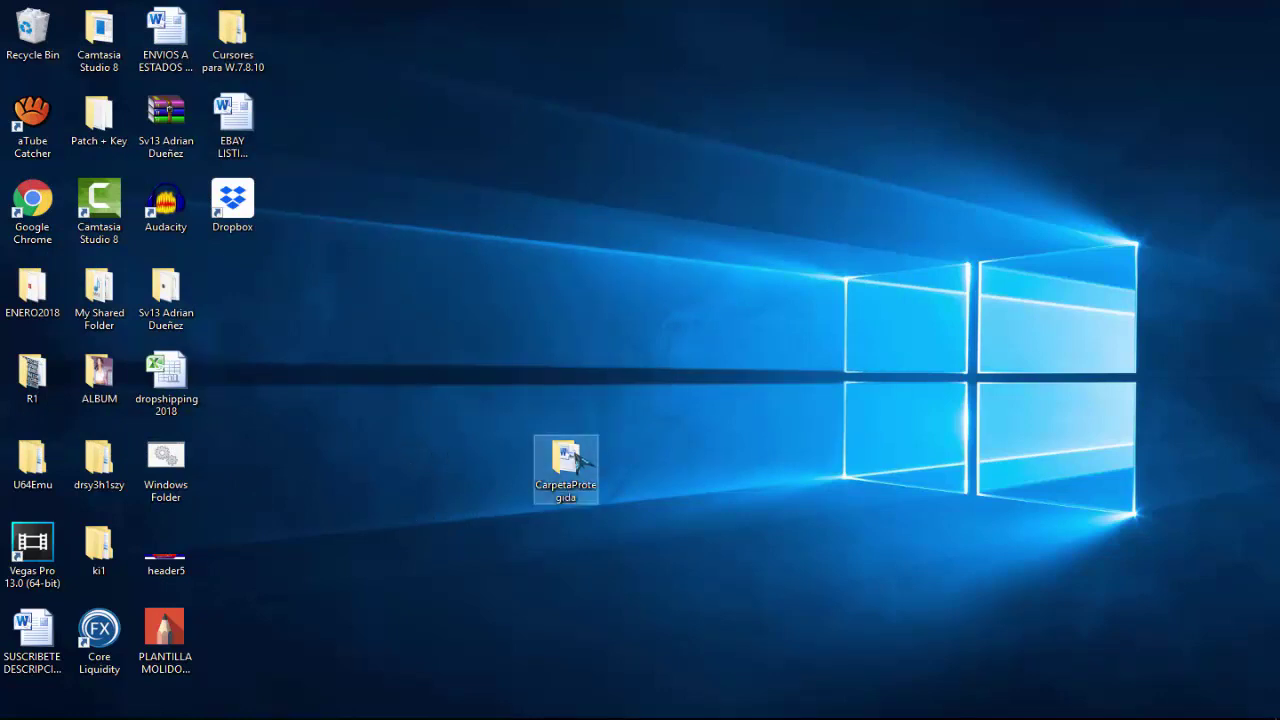
double_click(578, 460)
drag(515, 243, 968, 42)
click(762, 144)
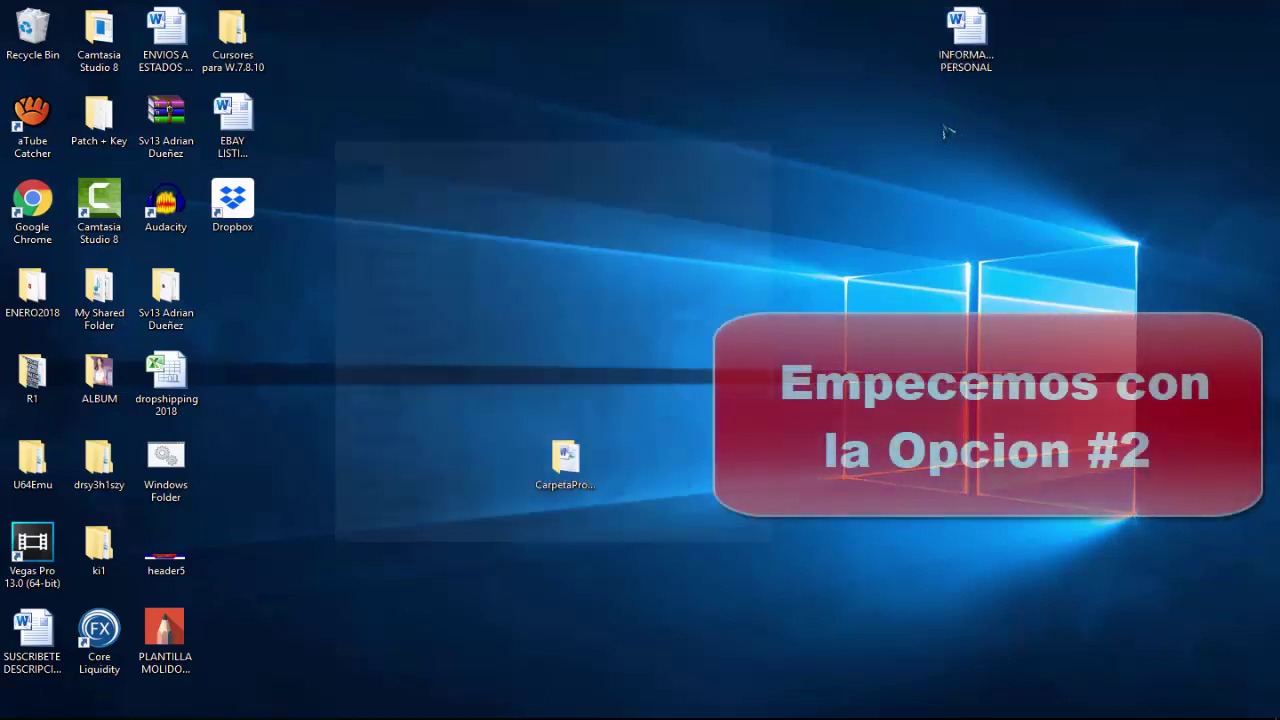
Delete CarpetaProtegida and move INFORMACION PERSONAL to mid-desktop, bringing up its context menu.
click(583, 476)
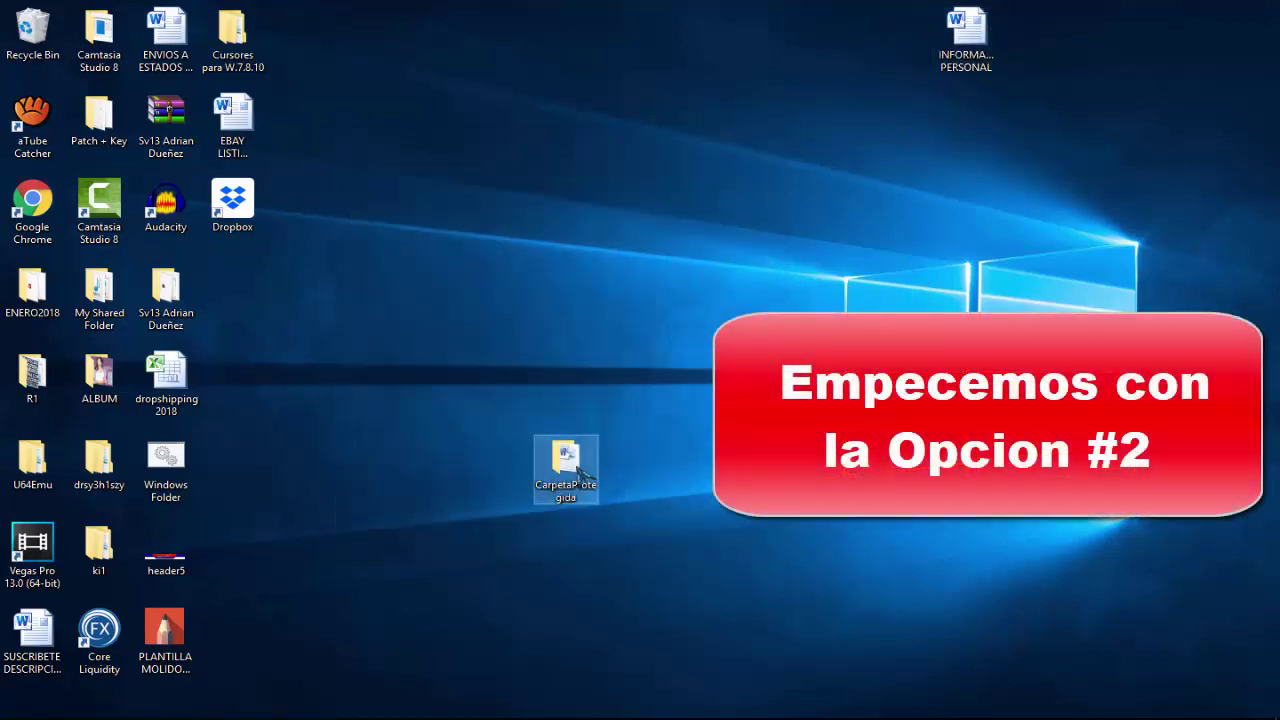
key(Delete)
drag(966, 40, 618, 394)
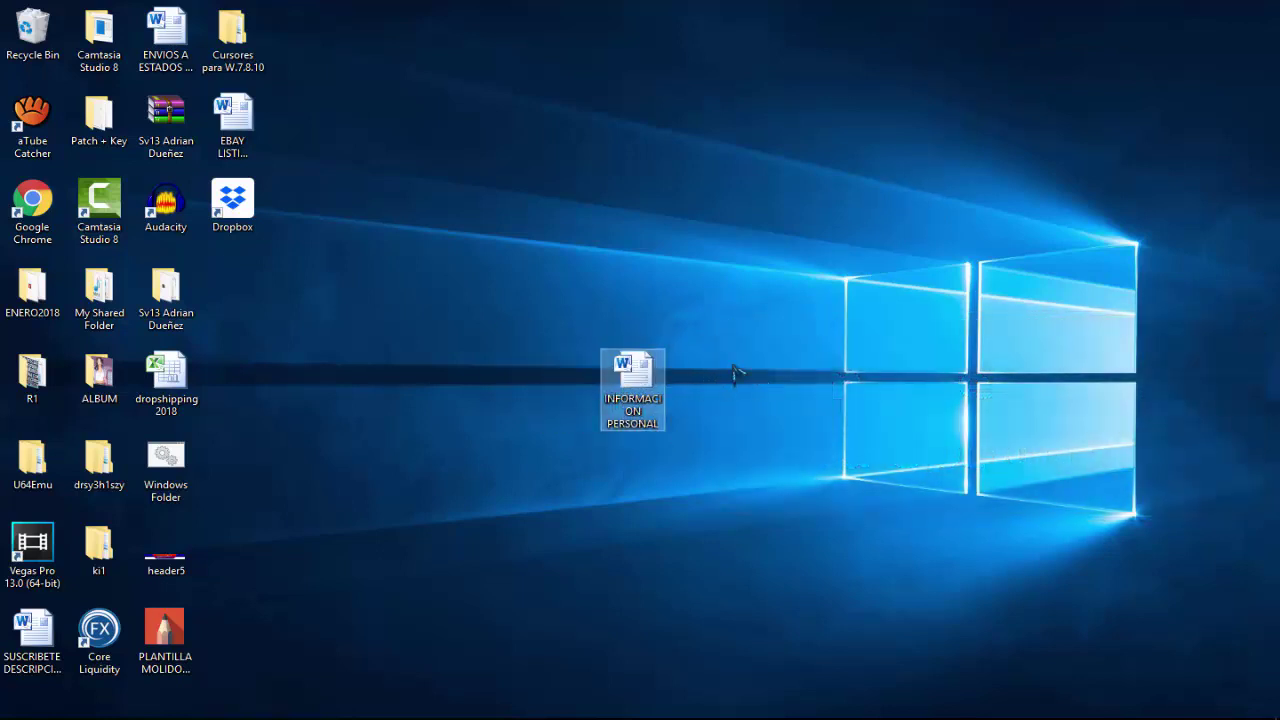
right_click(637, 390)
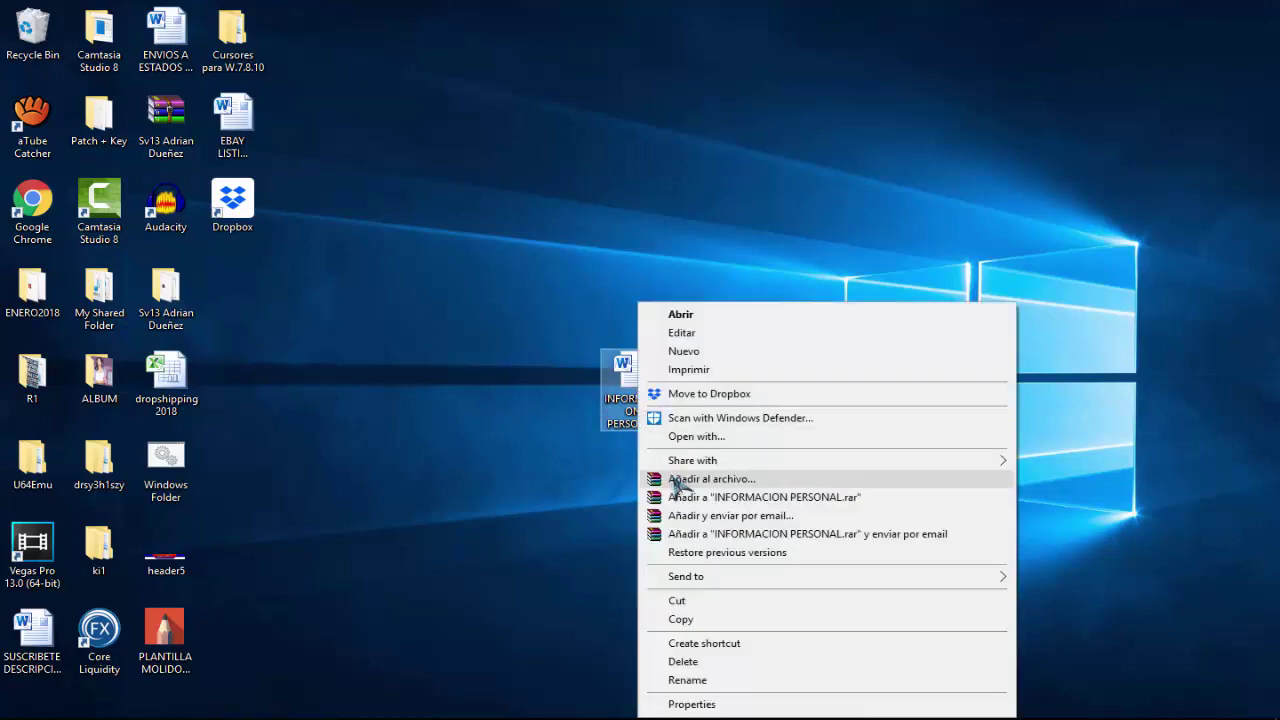
Add INFORMACION PERSONAL to a RAR archive, entering and confirming the archive password, then create it.
click(741, 481)
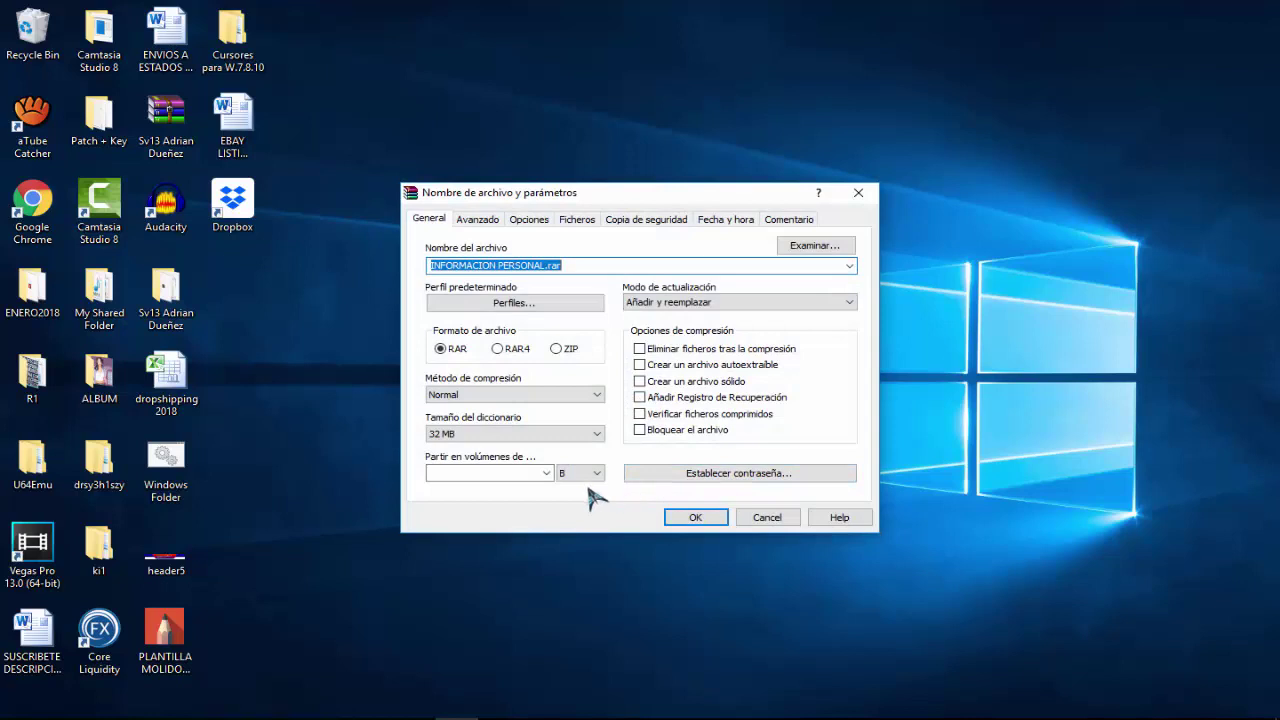
click(745, 478)
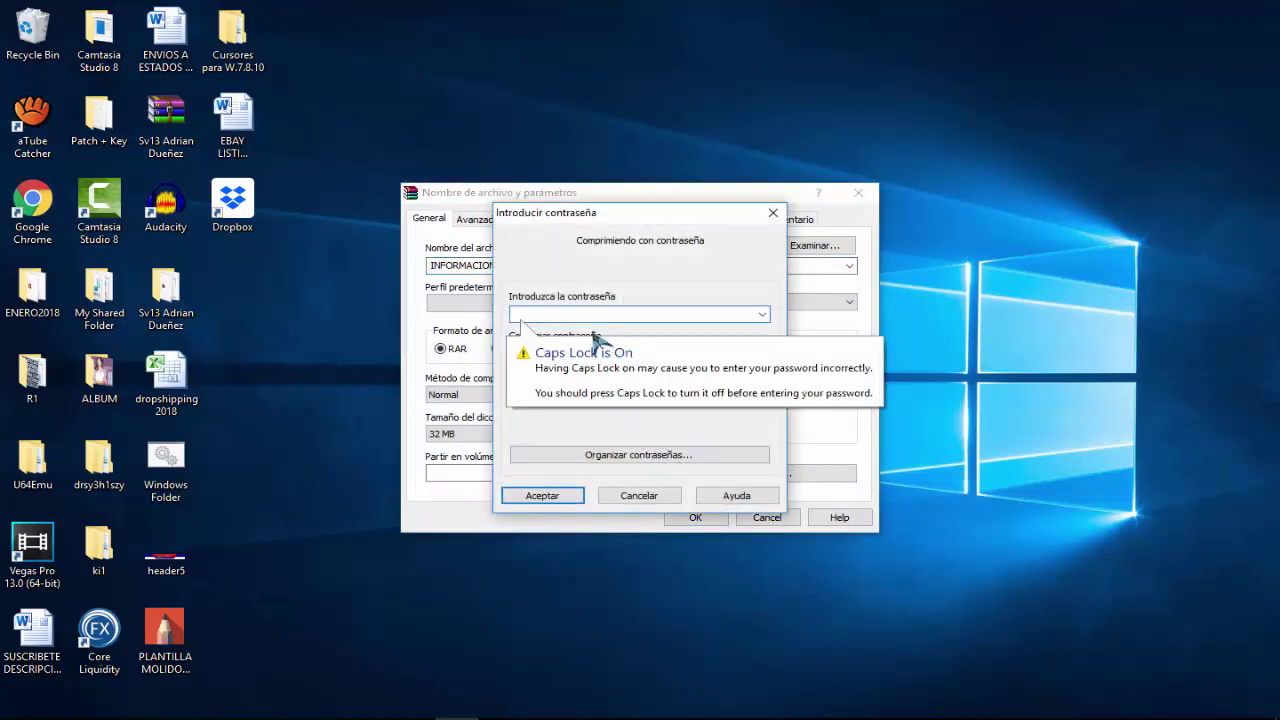
key(Caps_Lock)
key(Caps_Lock)
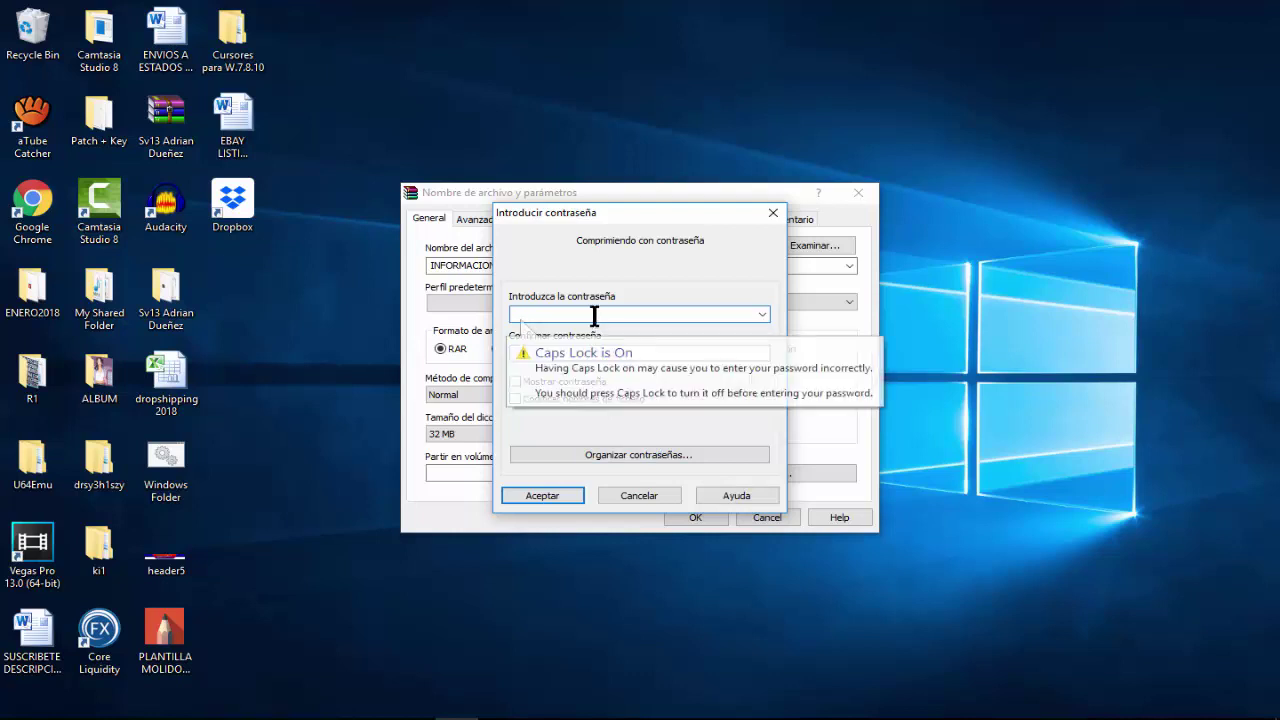
text(a)
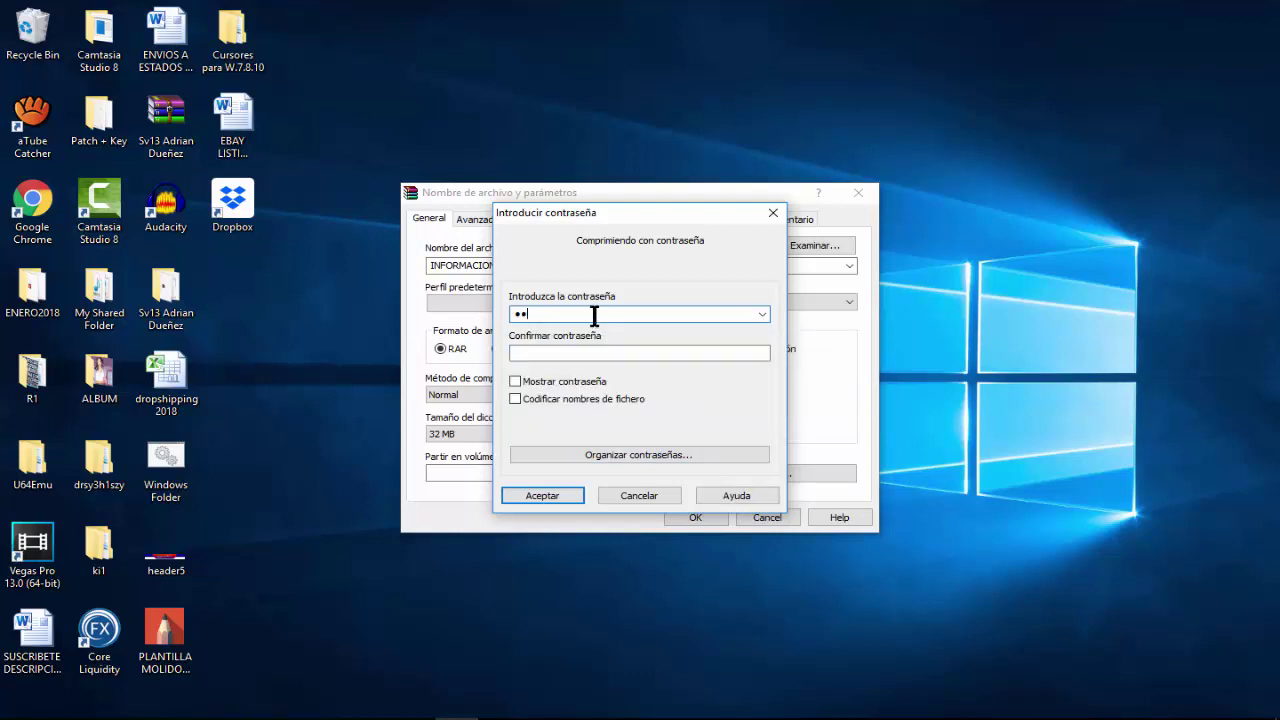
click(600, 352)
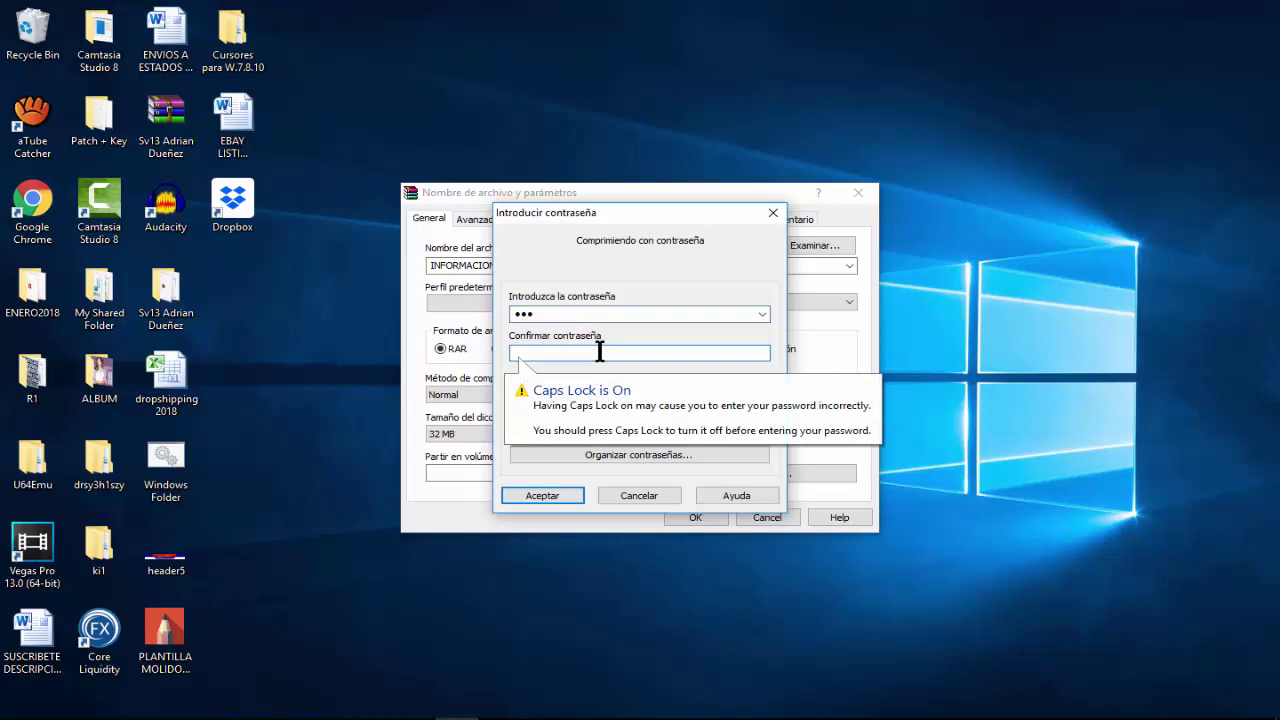
text(aa)
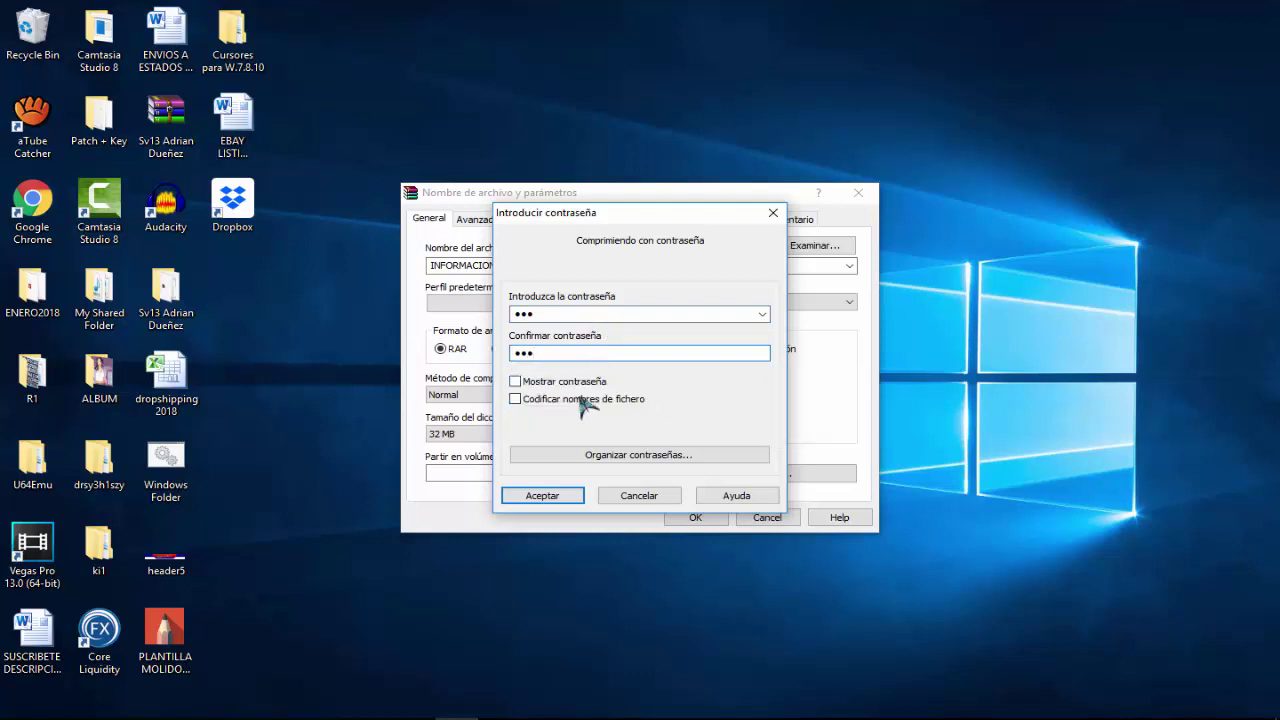
click(516, 382)
click(516, 382)
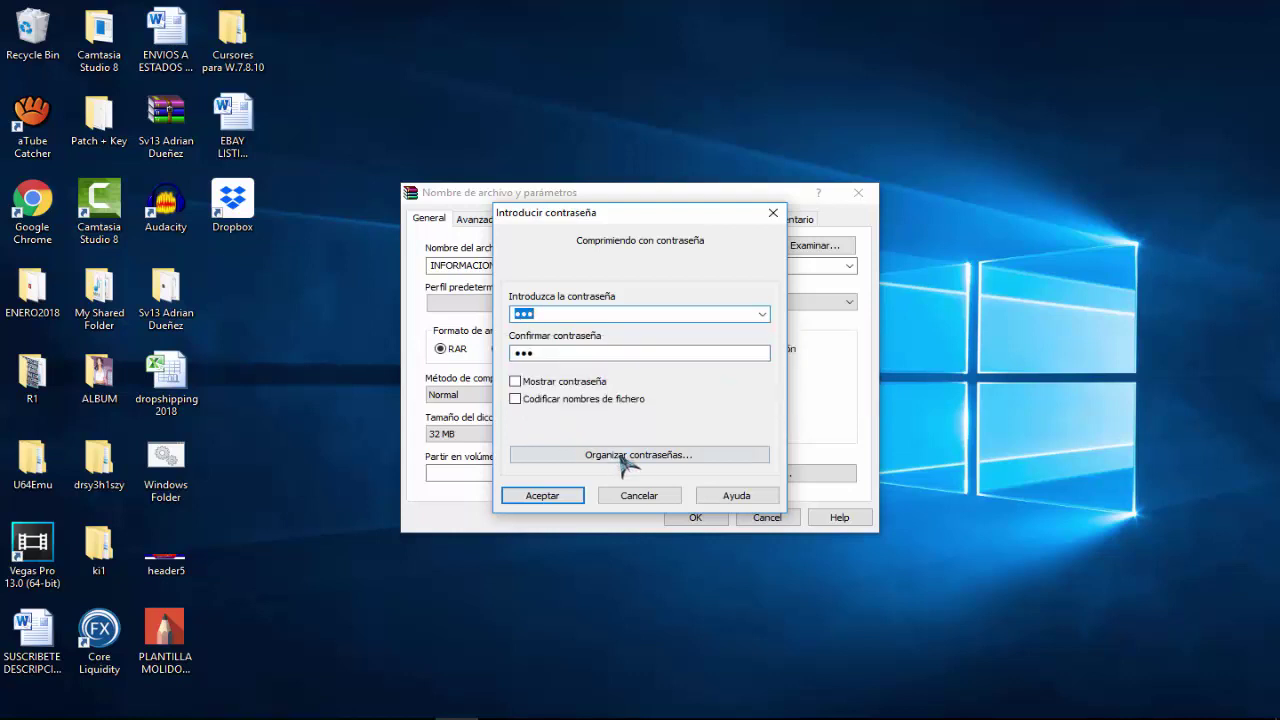
click(552, 494)
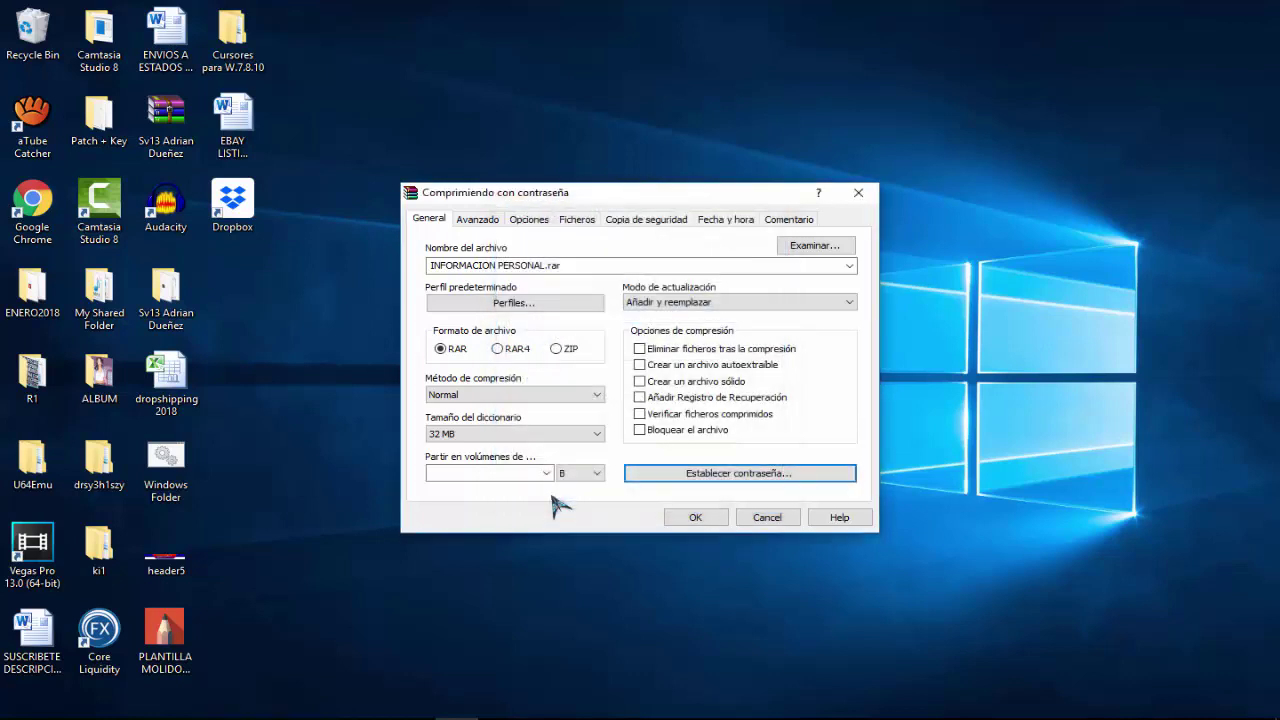
click(698, 518)
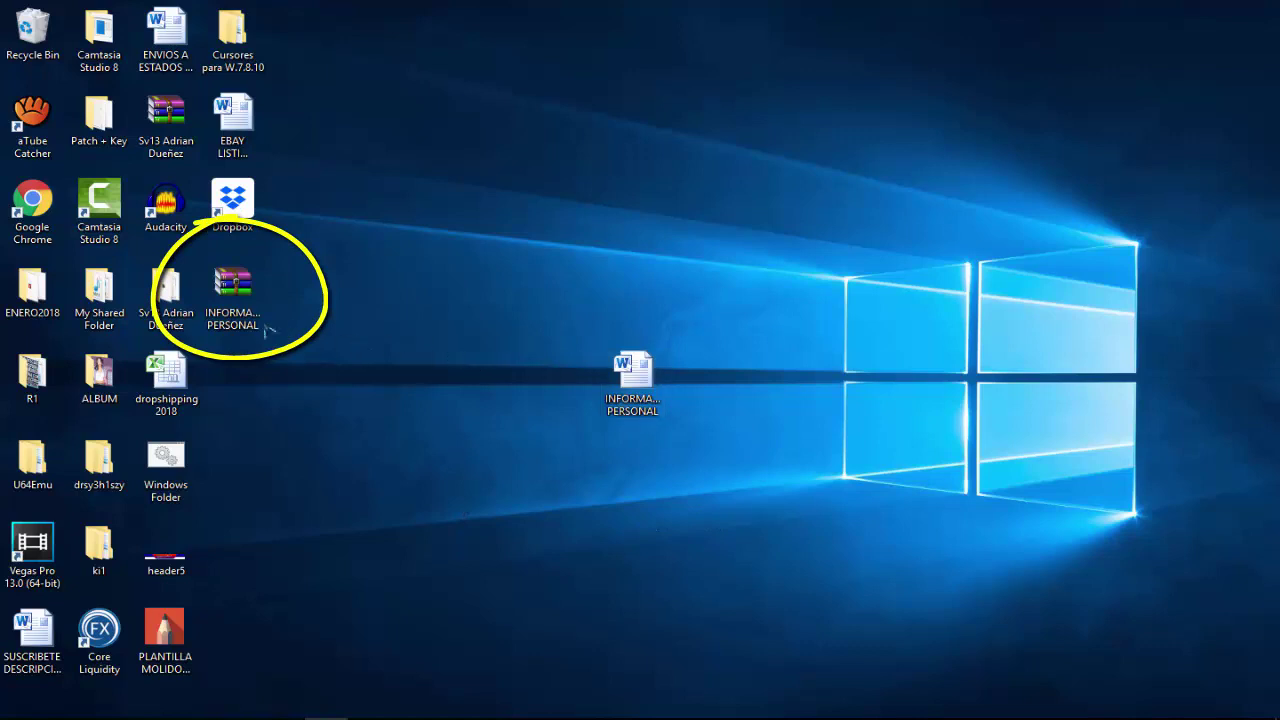
Open INFORMACION PERSONAL.rar, try extracting its document with a wrong password, and dismiss the error.
drag(232, 288, 660, 286)
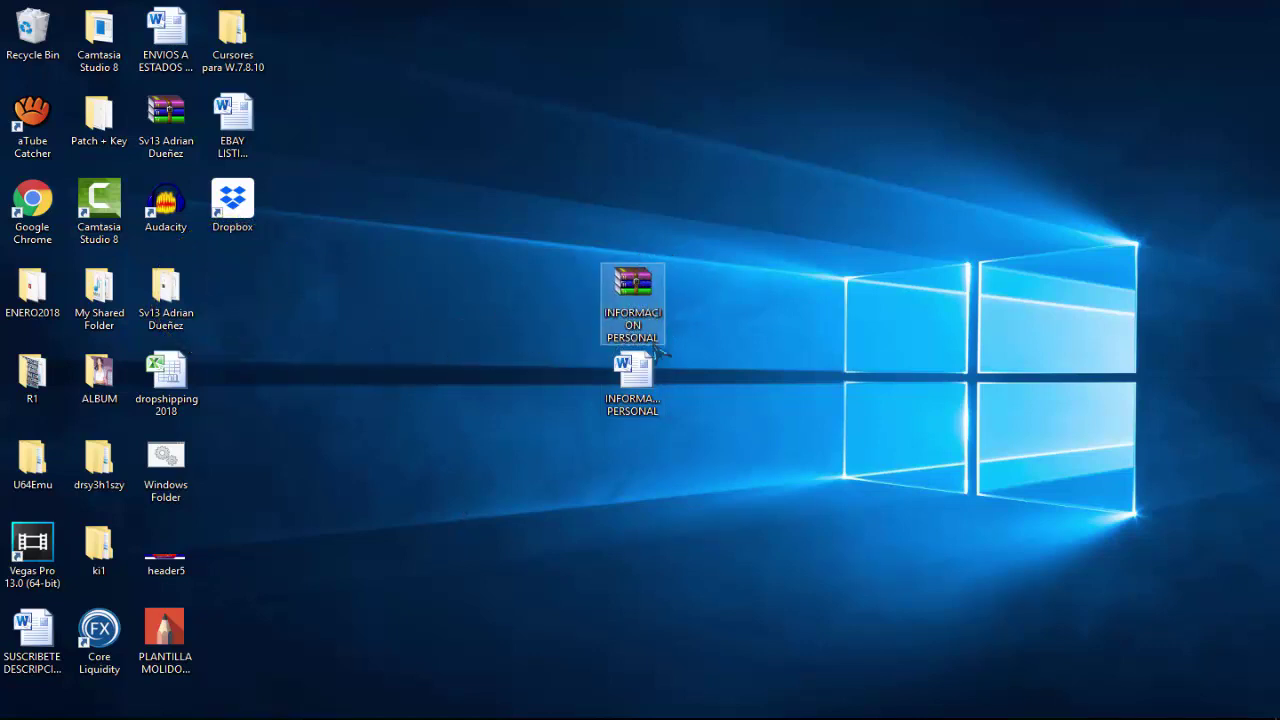
double_click(632, 288)
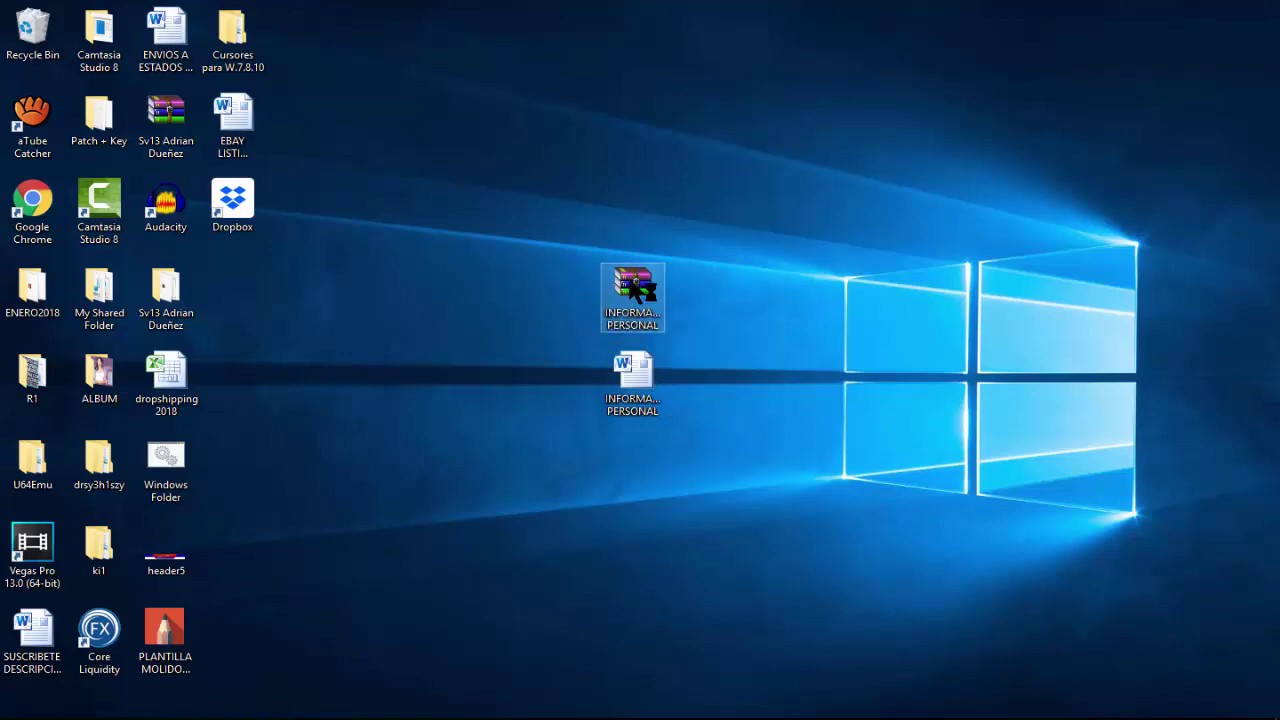
double_click(119, 212)
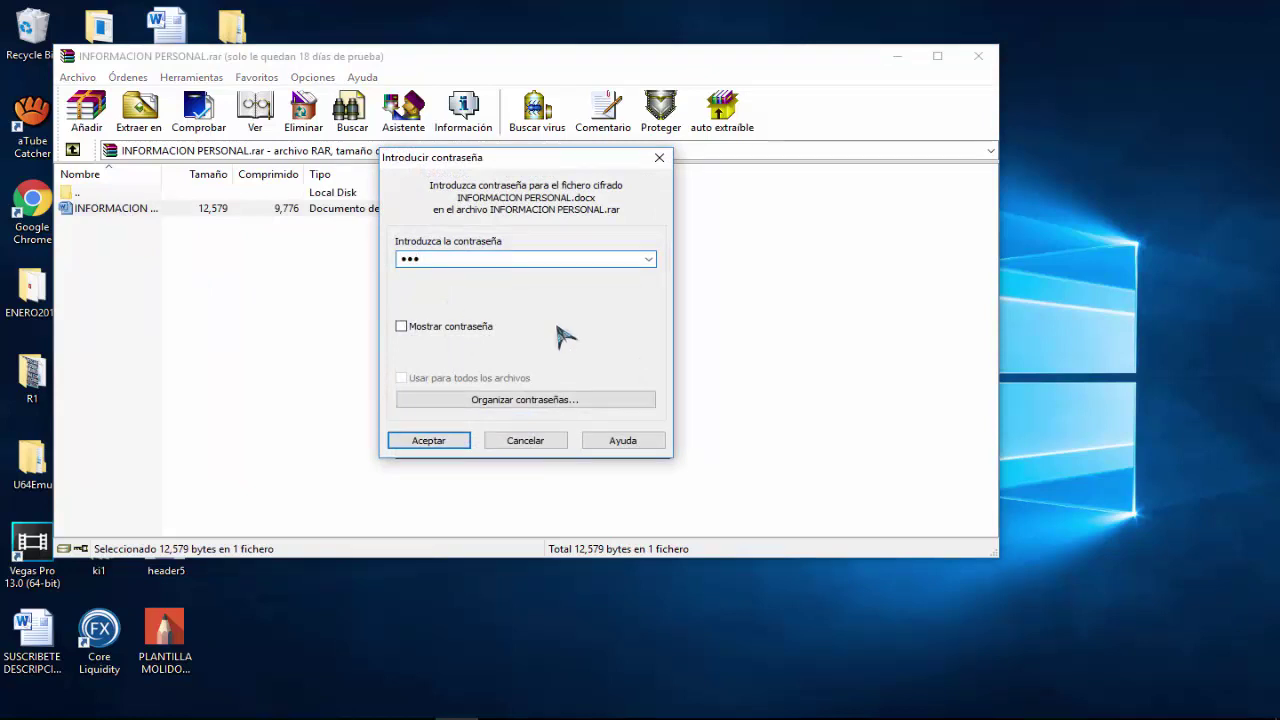
click(429, 440)
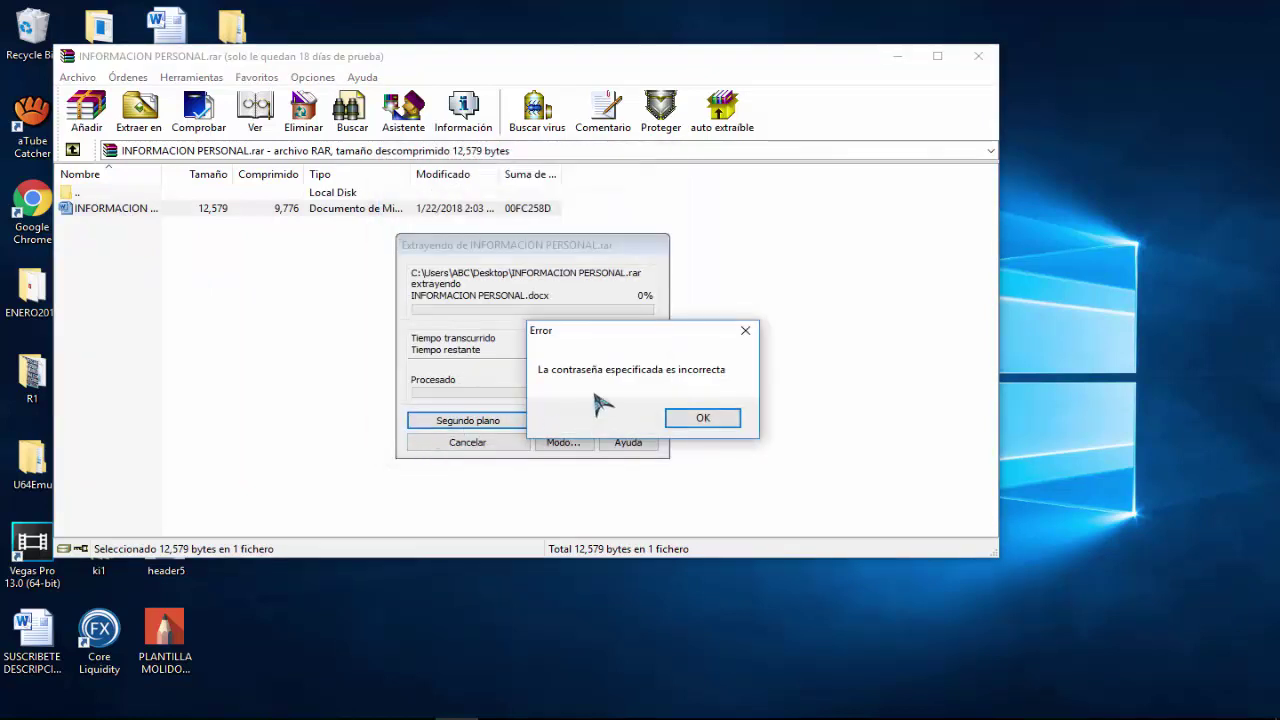
click(708, 420)
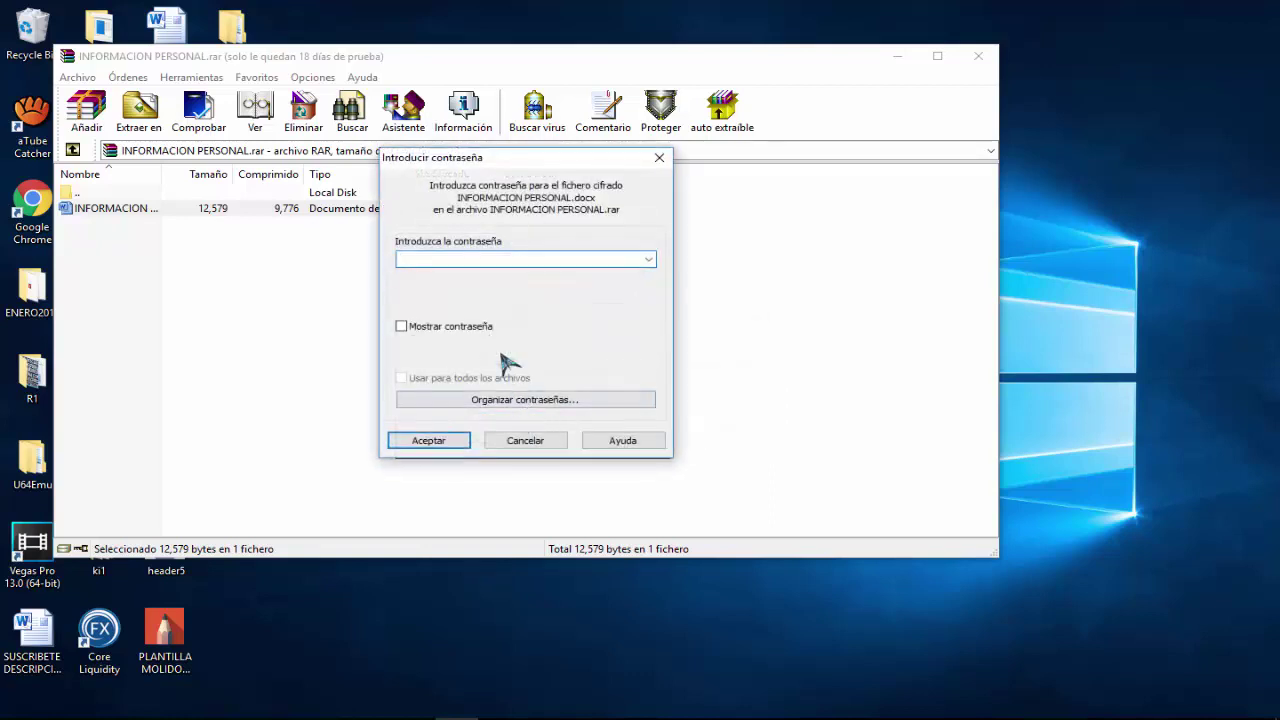
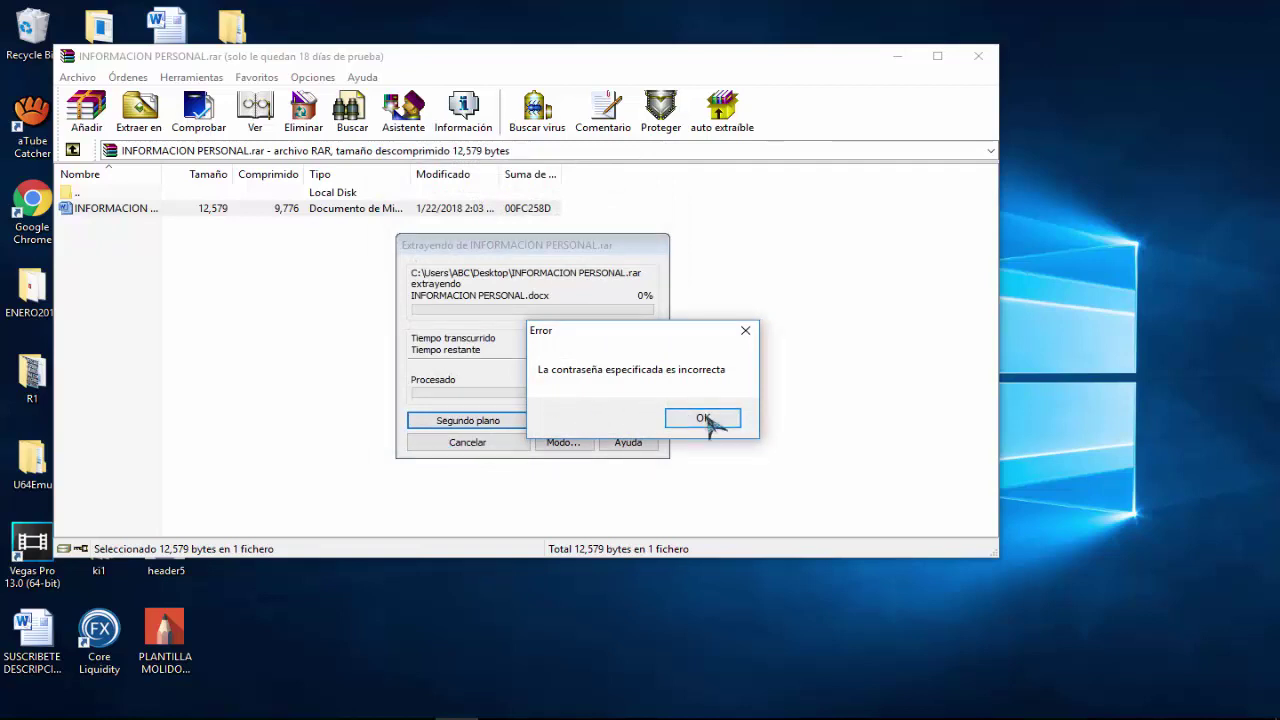
Retry with the correct password to open INFORMACION PERSONAL.docx, then close Word and the archive.
click(708, 418)
key(Caps_Lock)
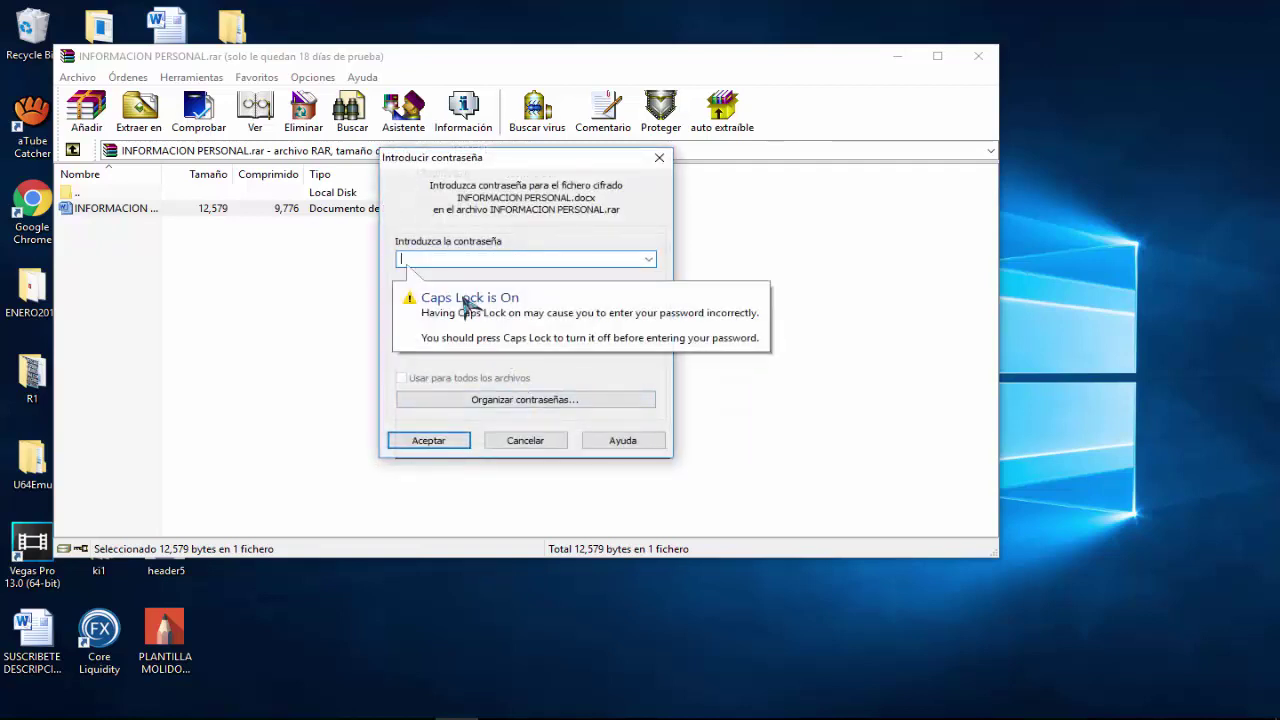
text(A)
click(421, 441)
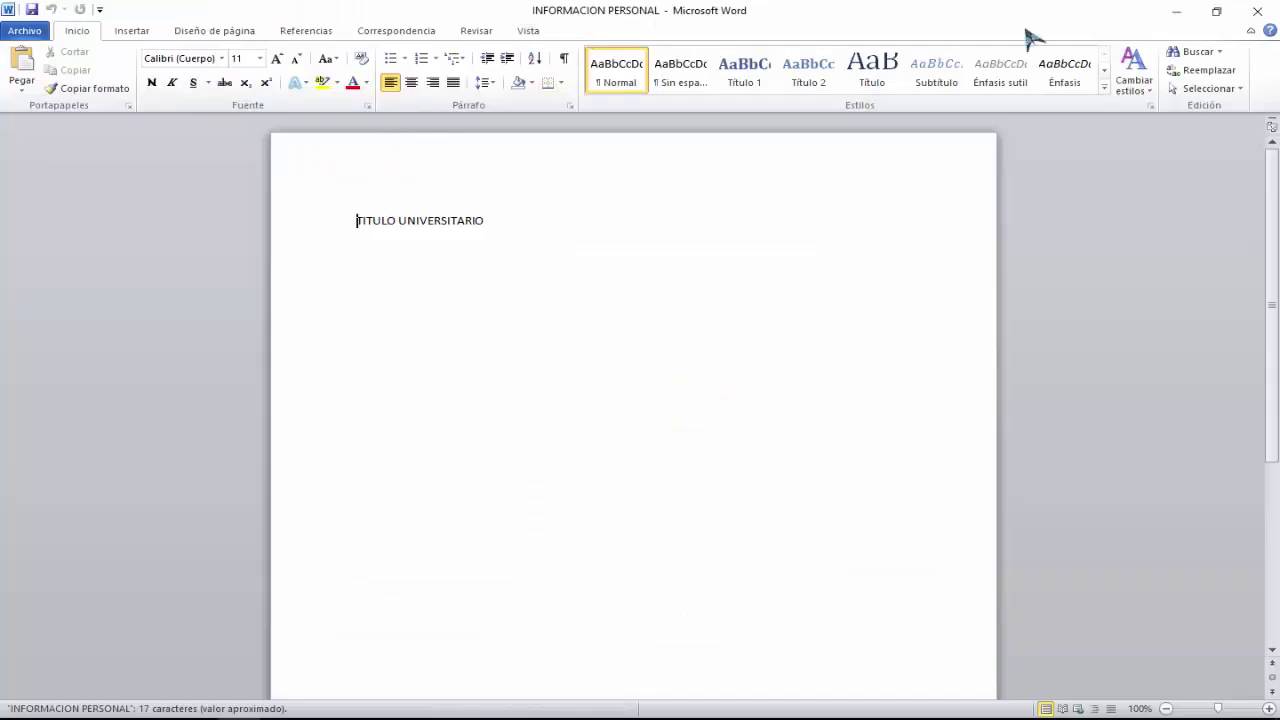
click(1262, 10)
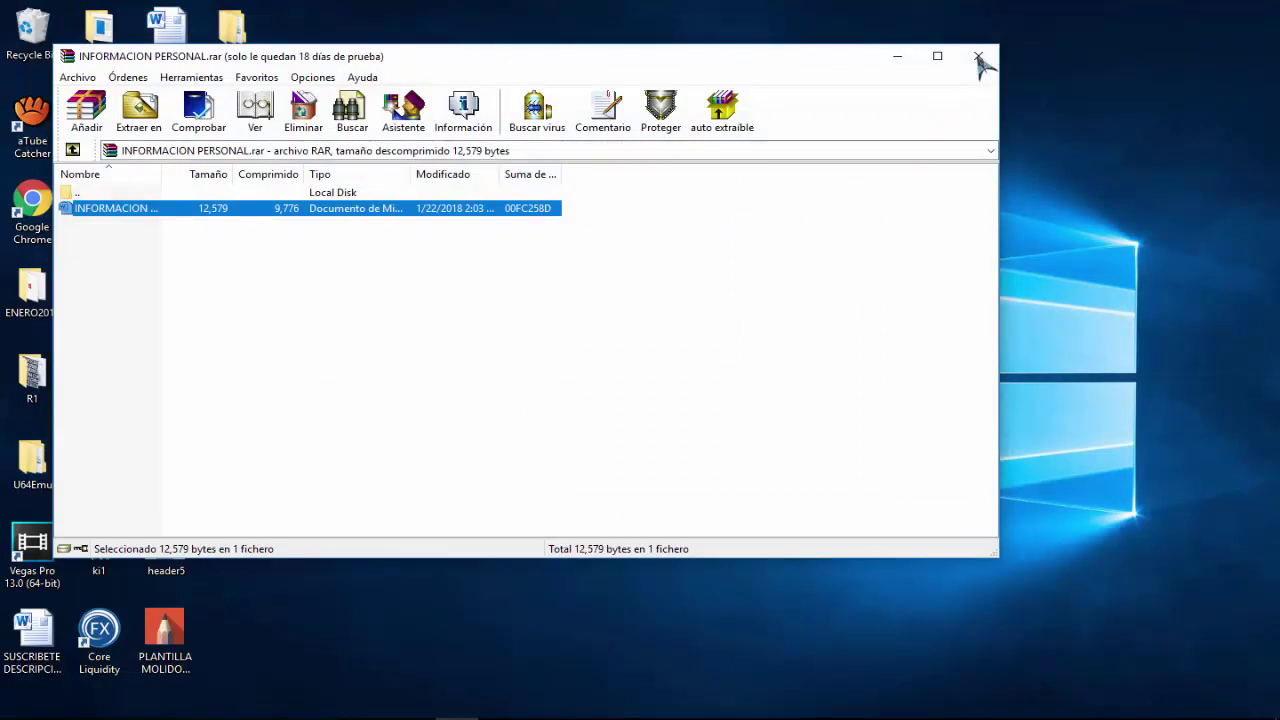
click(977, 55)
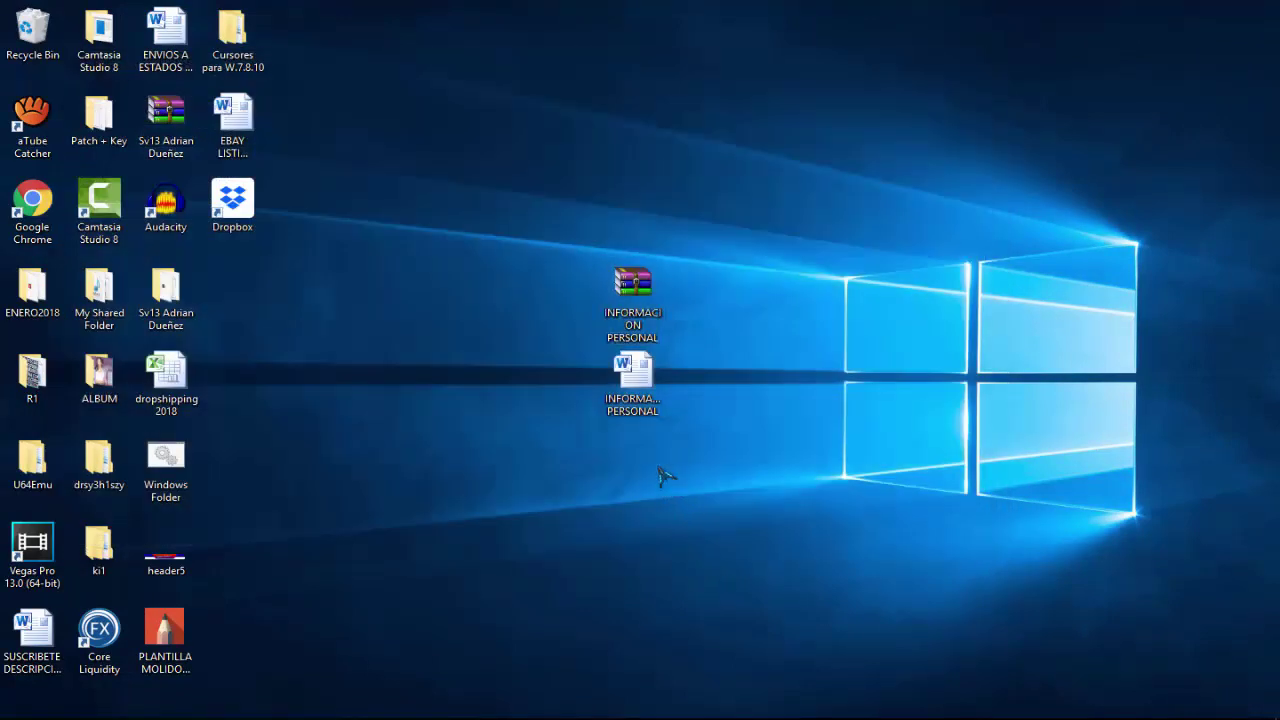
Delete the extracted Word copy from the desktop and open INFORMACION PERSONAL.rar.
click(636, 401)
key(Delete)
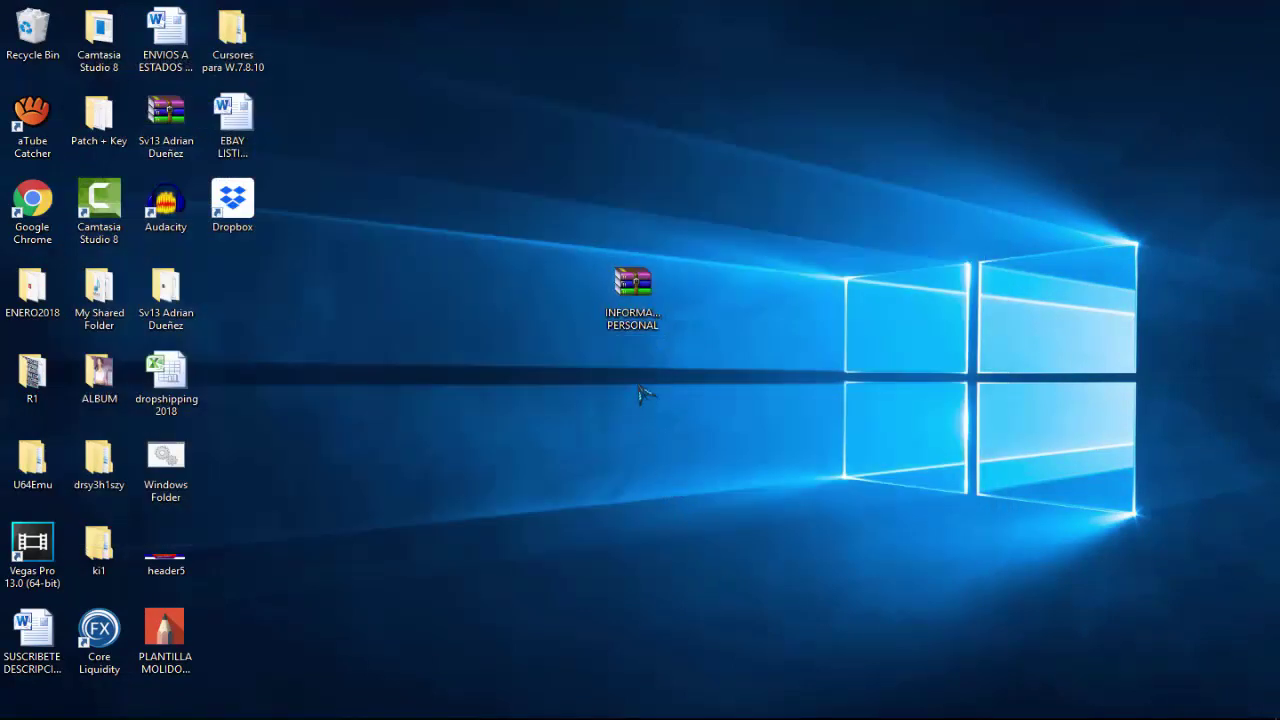
click(636, 300)
double_click(634, 296)
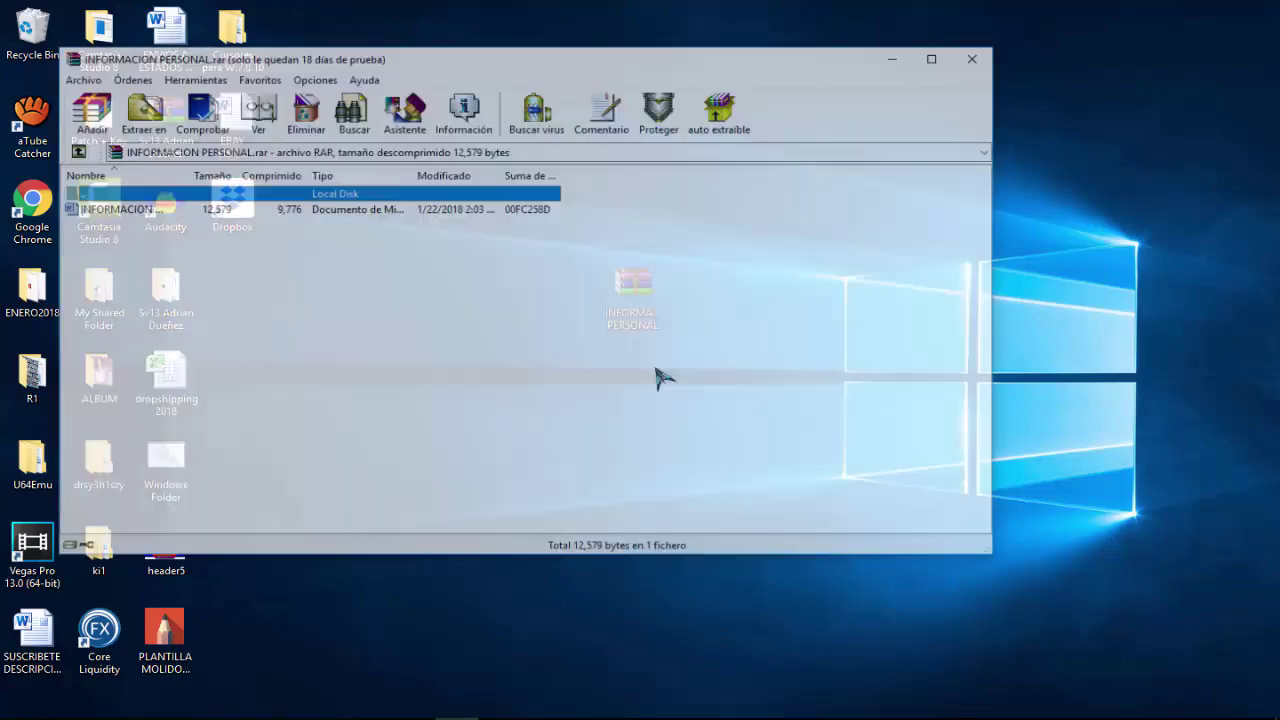
Open the archived document with the archive password, then close Word and the archive window.
double_click(137, 210)
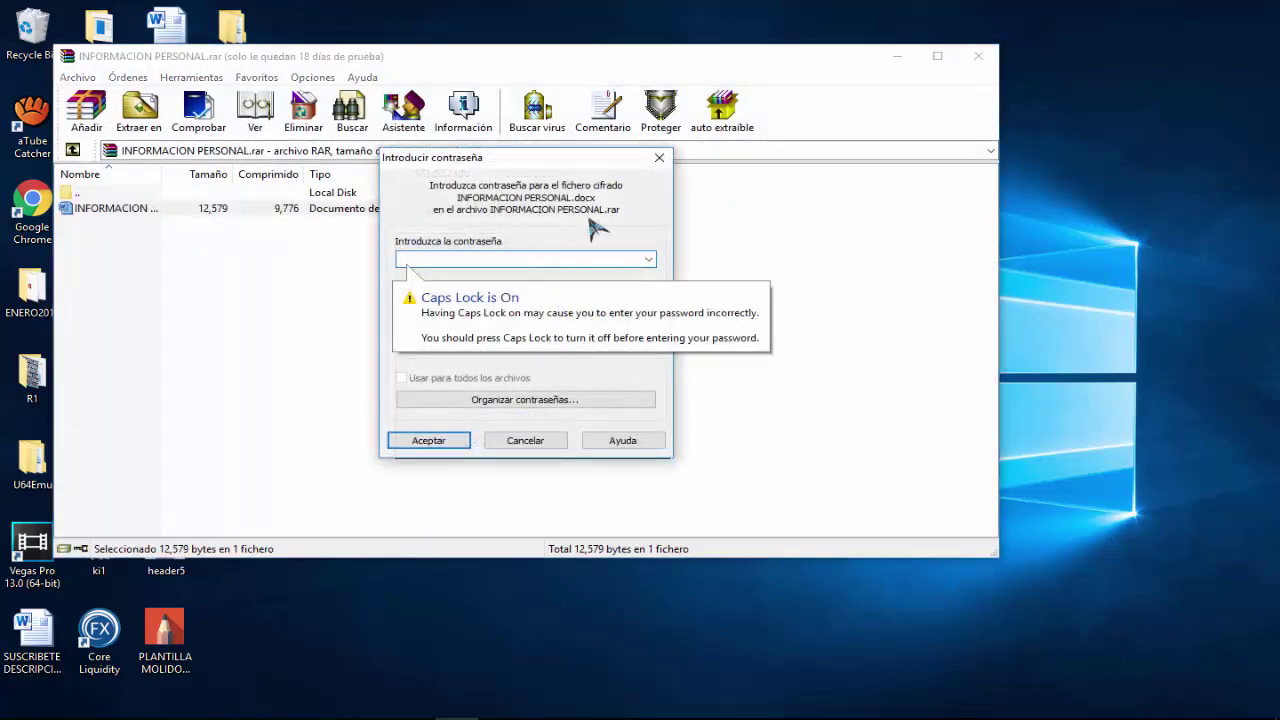
text(123)
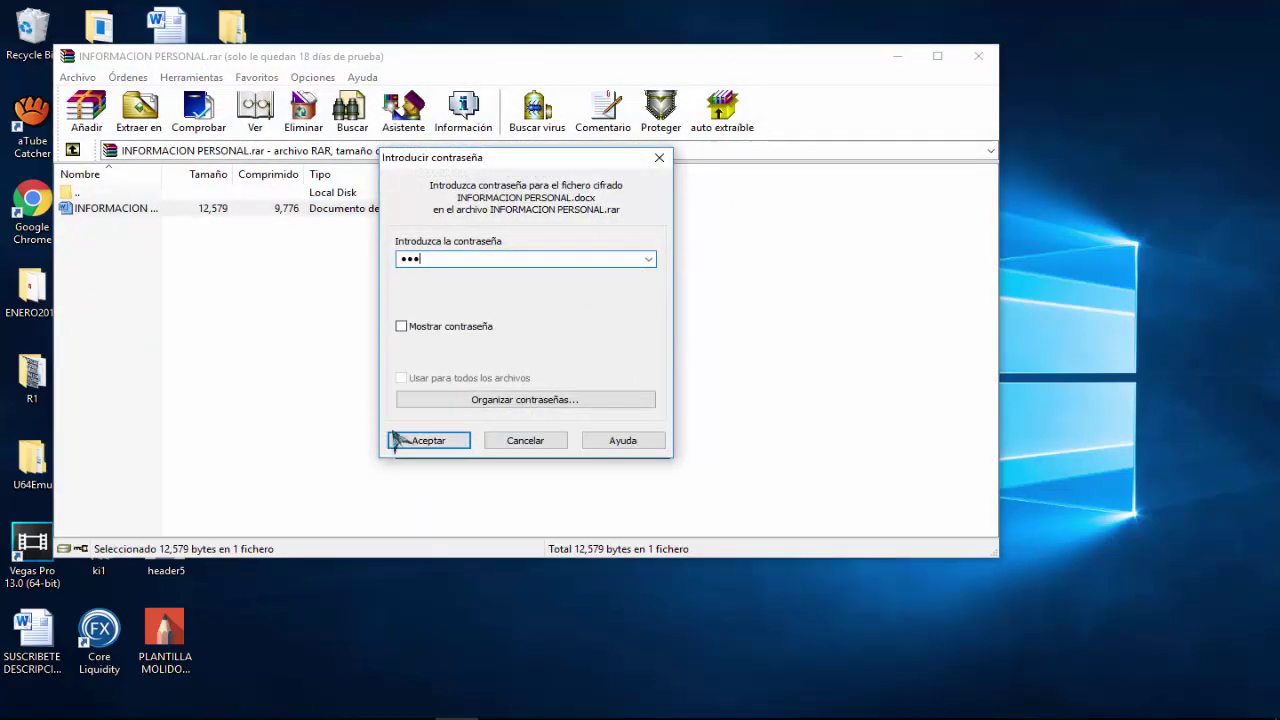
click(424, 441)
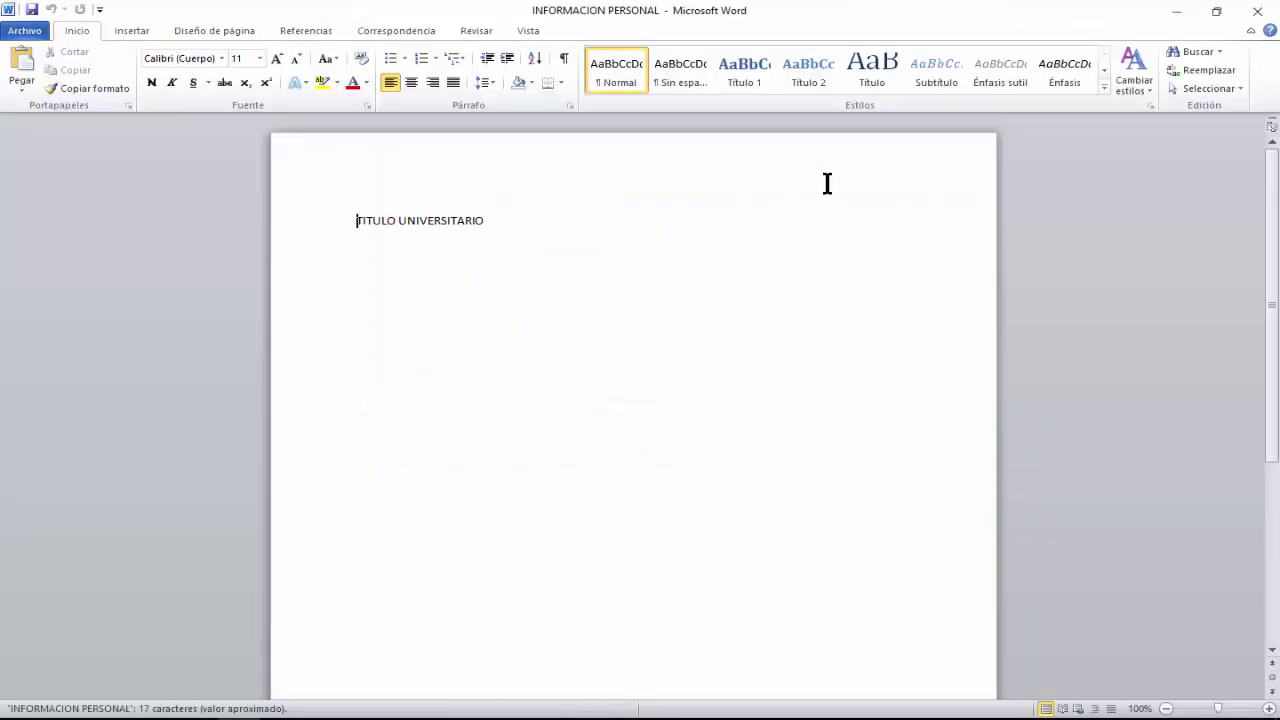
click(1257, 11)
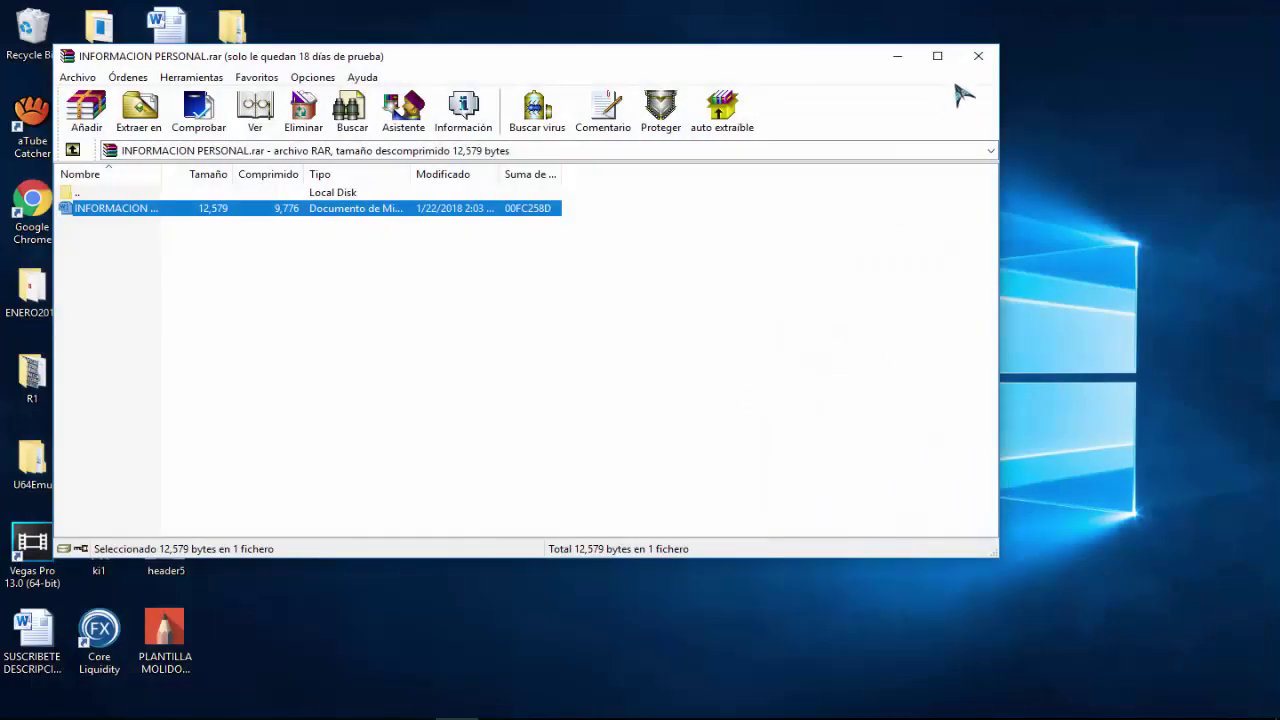
click(978, 56)
drag(603, 292, 634, 292)
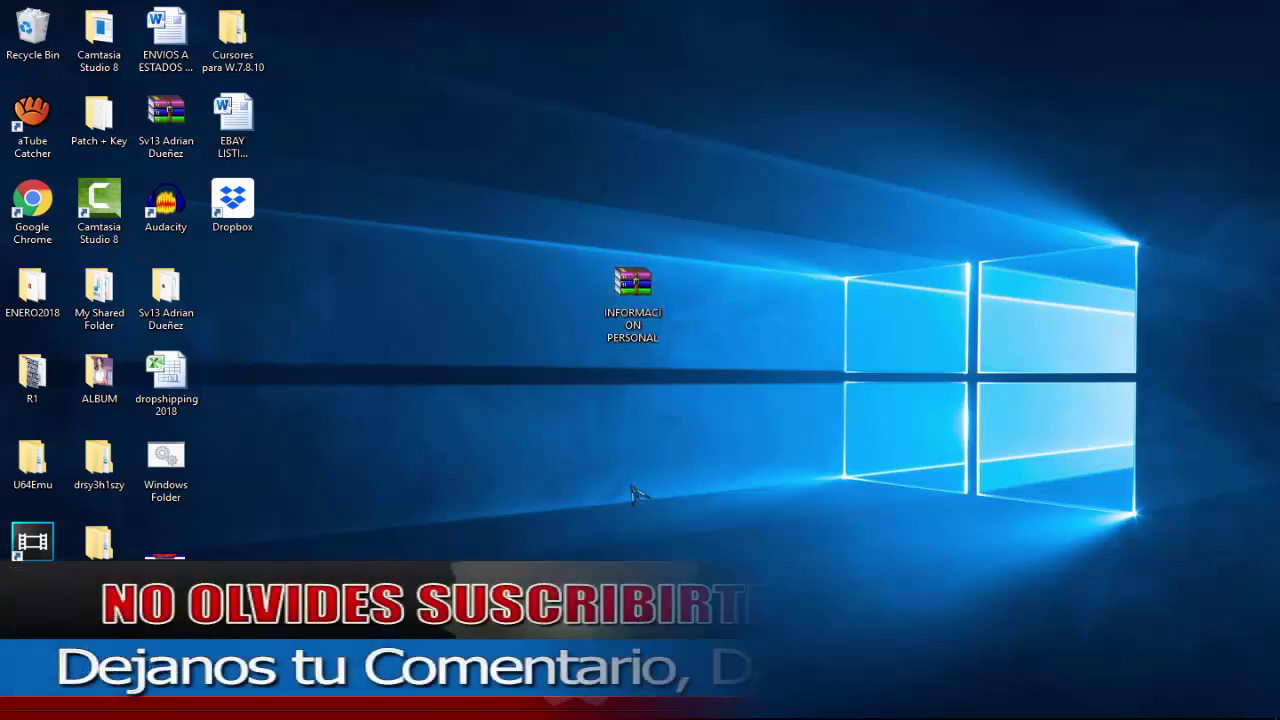